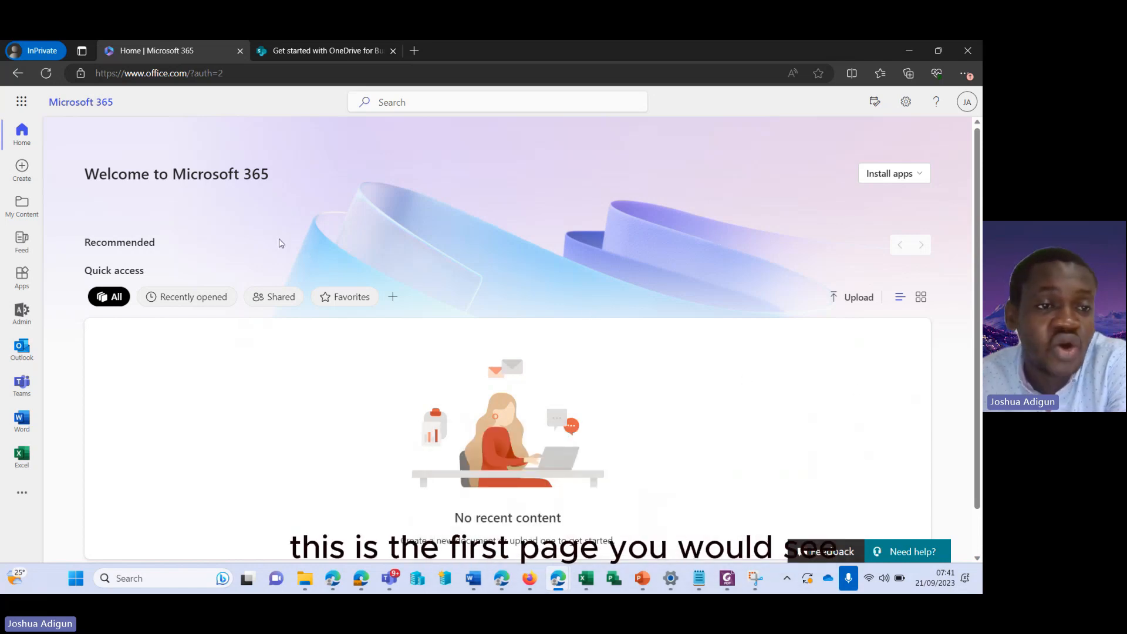
# From the Microsoft 365 app launcher, open OneDrive in a new tab and switch to it
pyautogui.click(22, 103)
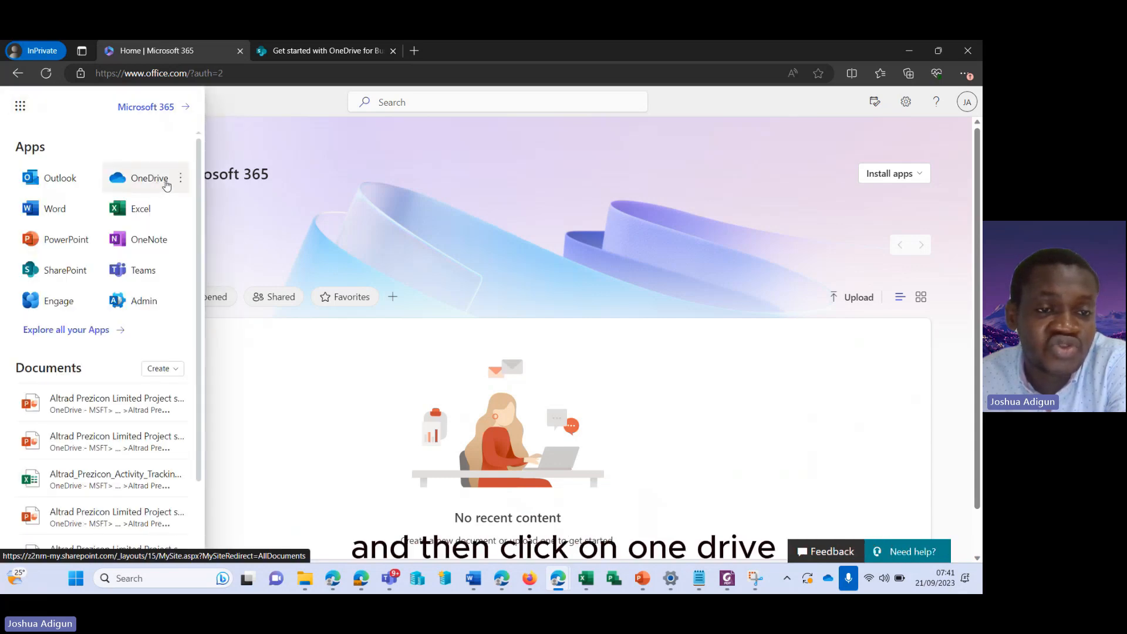
pyautogui.click(181, 183)
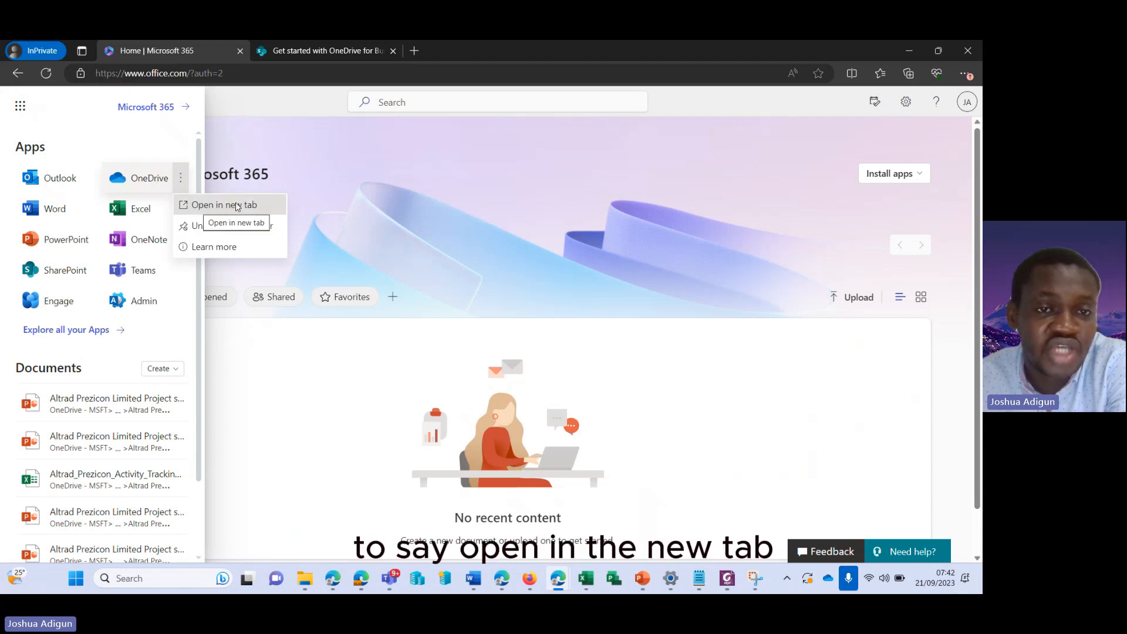
pyautogui.moveTo(319, 51)
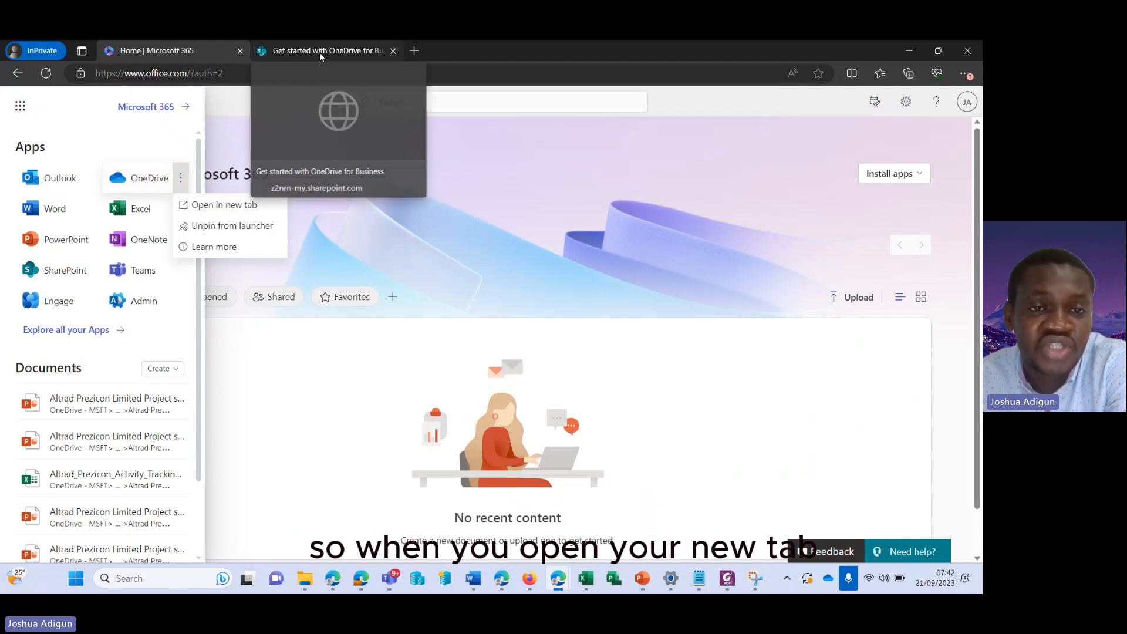
pyautogui.click(319, 51)
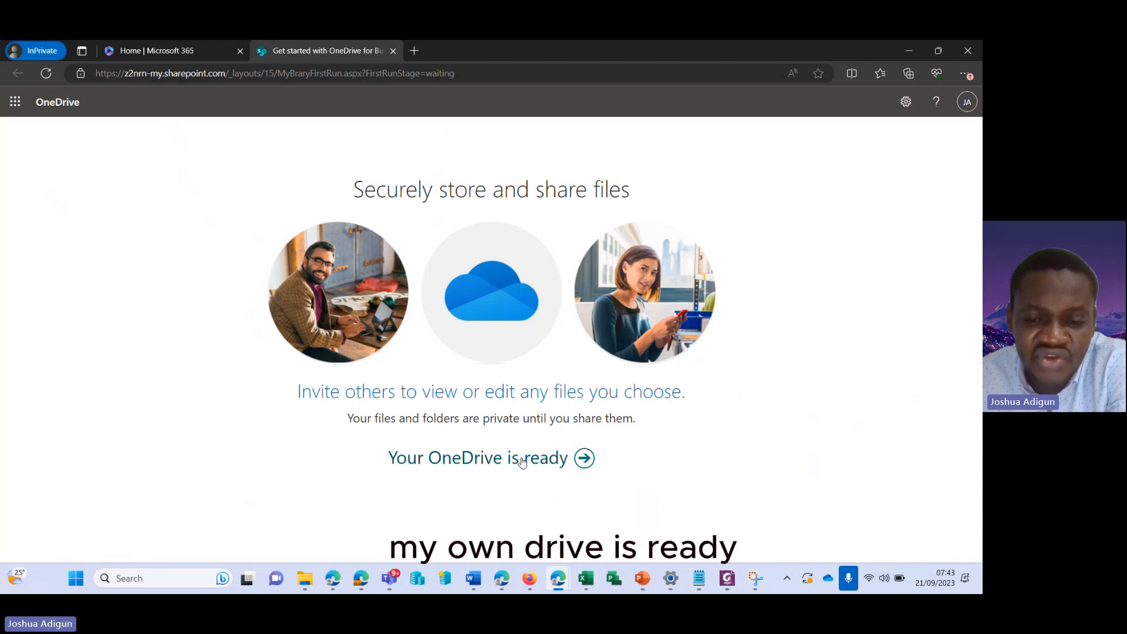
# Enter OneDrive and create a folder named 'OneDrive Endpoint' in My files
pyautogui.click(575, 462)
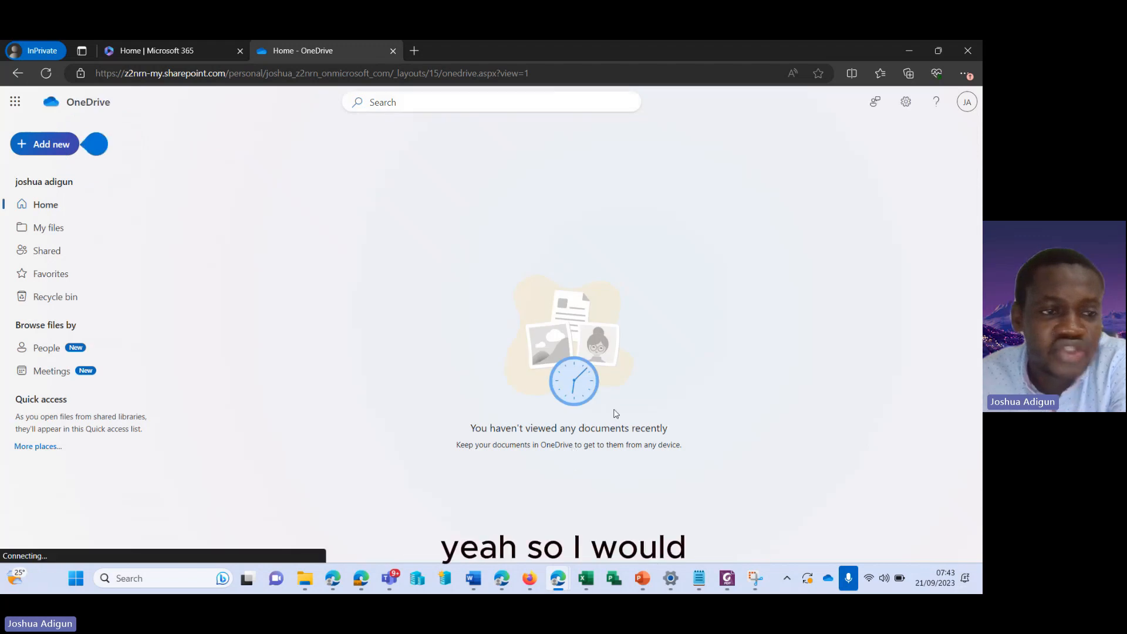
pyautogui.click(53, 228)
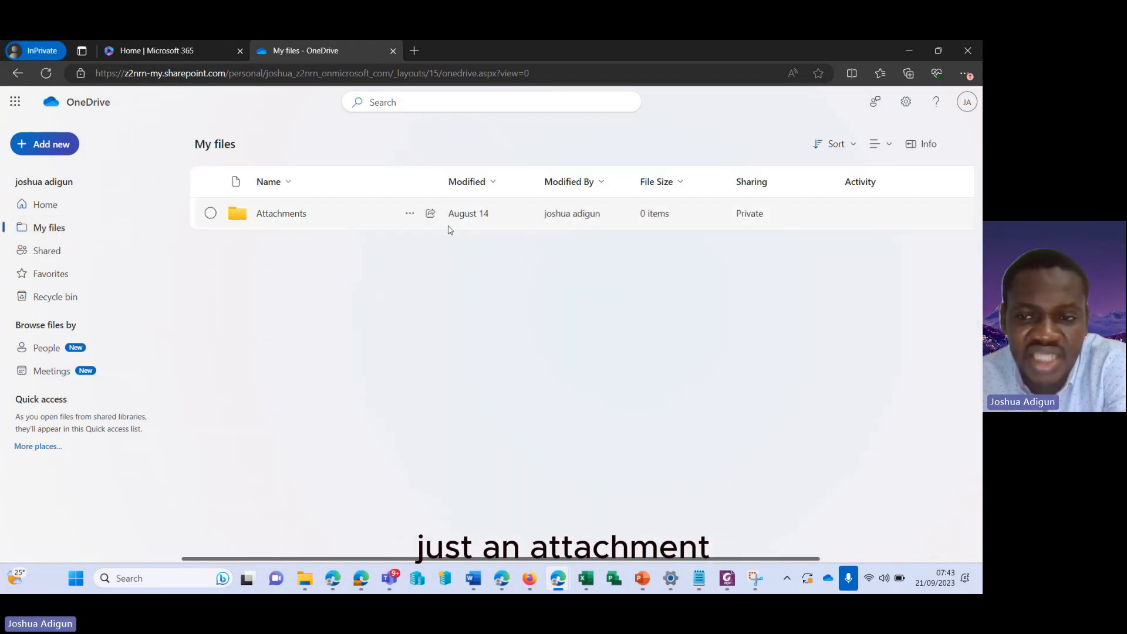
pyautogui.click(43, 146)
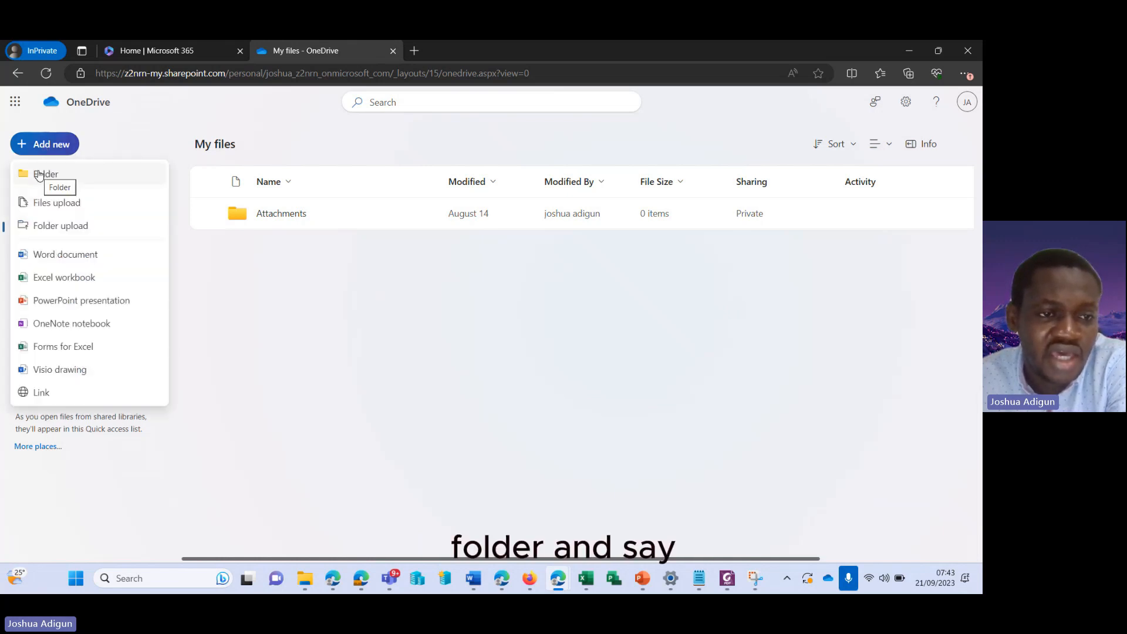
pyautogui.click(39, 174)
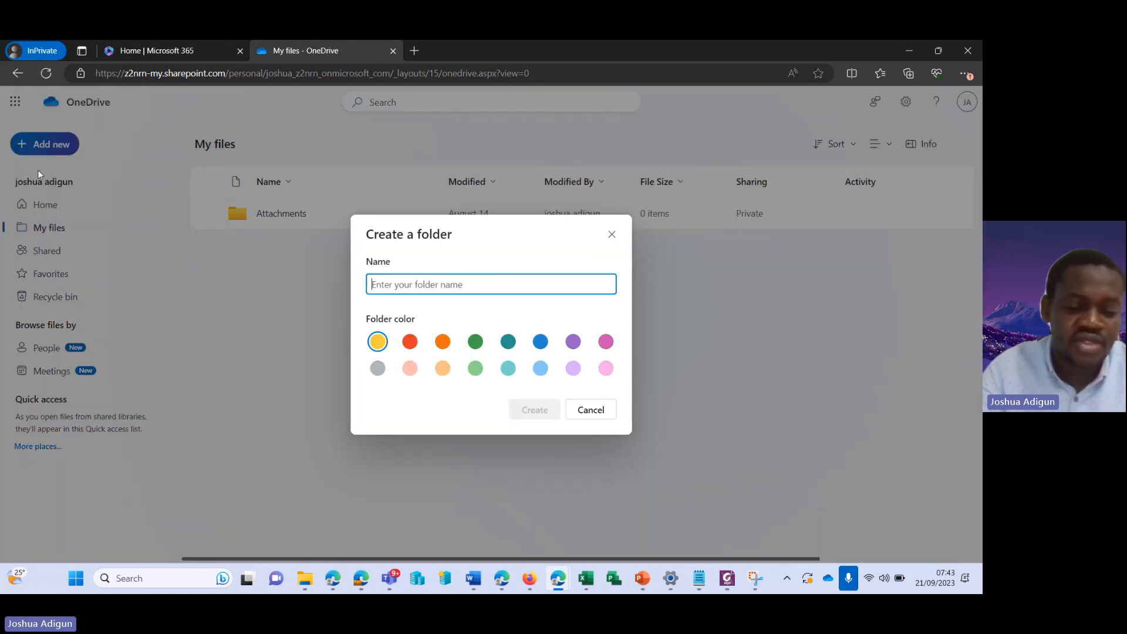
pyautogui.write('One')
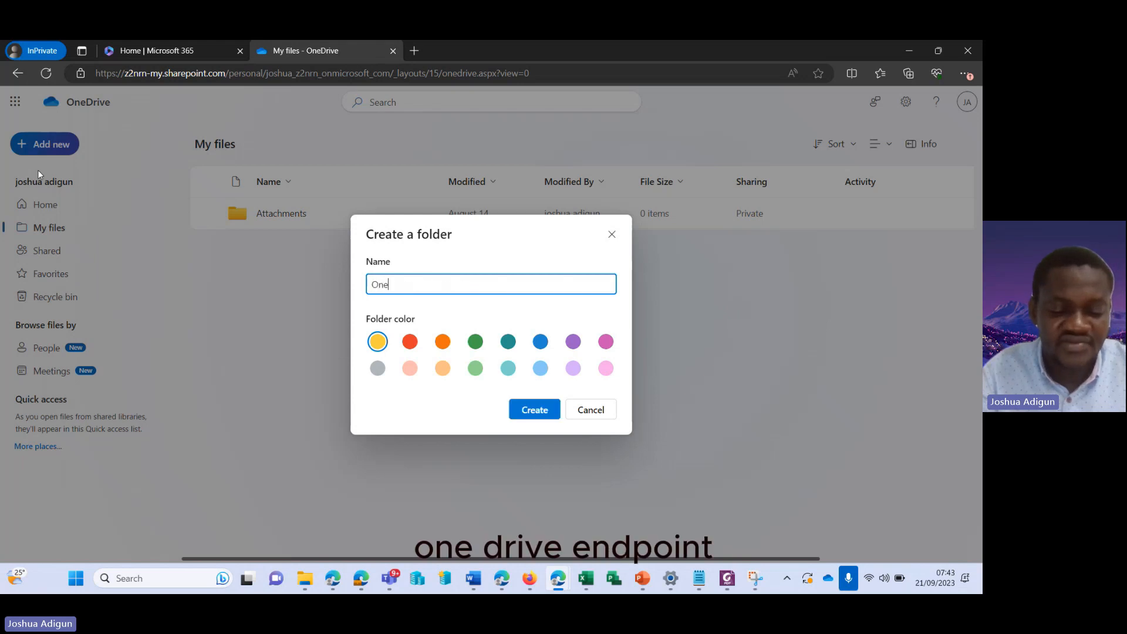
pyautogui.write('Drive Endp')
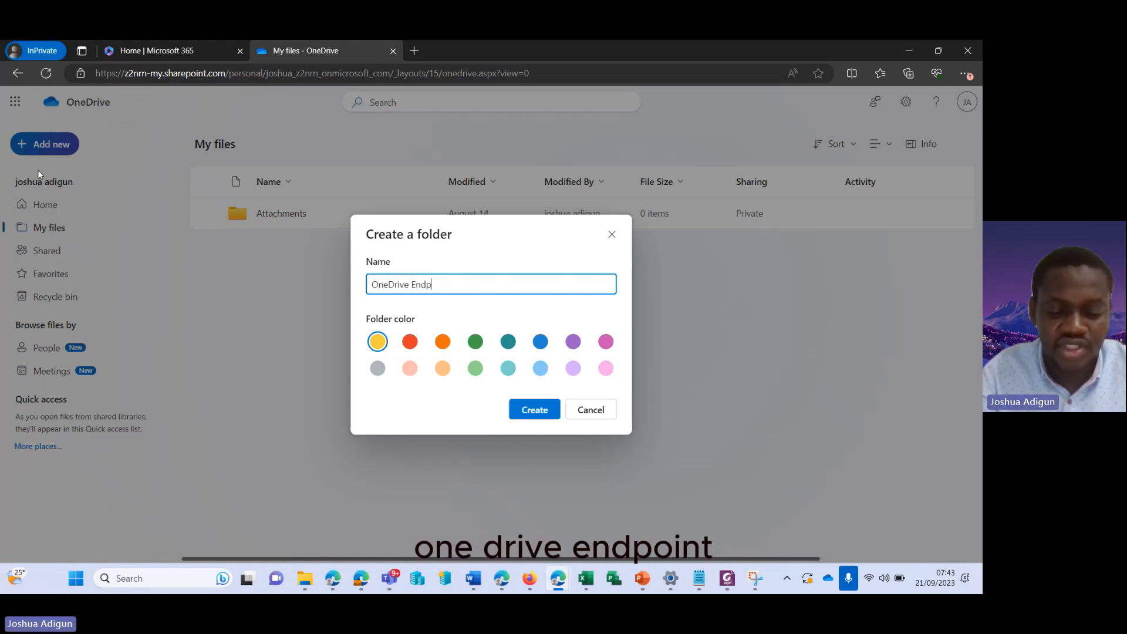
pyautogui.write('oint')
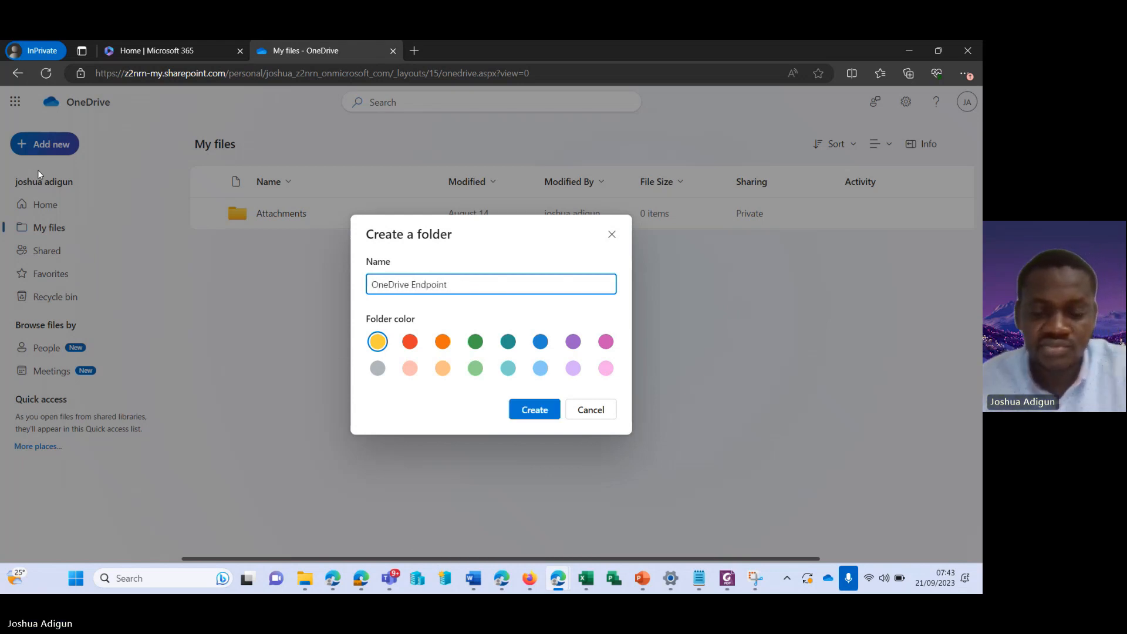
pyautogui.click(534, 411)
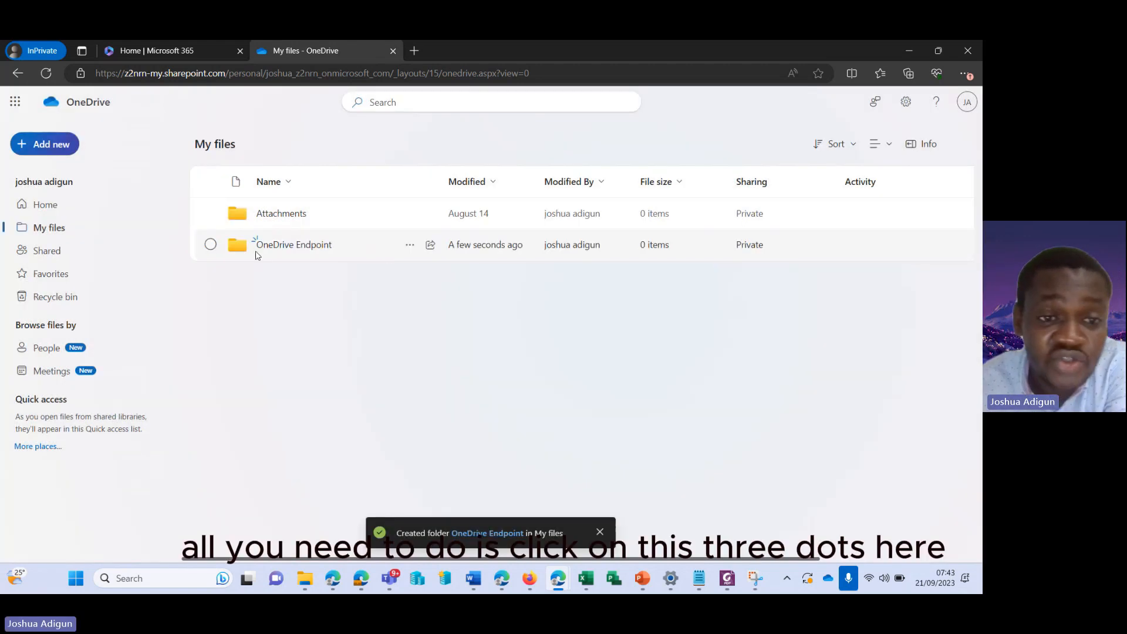
# Open Manage access for OneDrive Endpoint and go to its Advanced settings permissions page
pyautogui.click(410, 246)
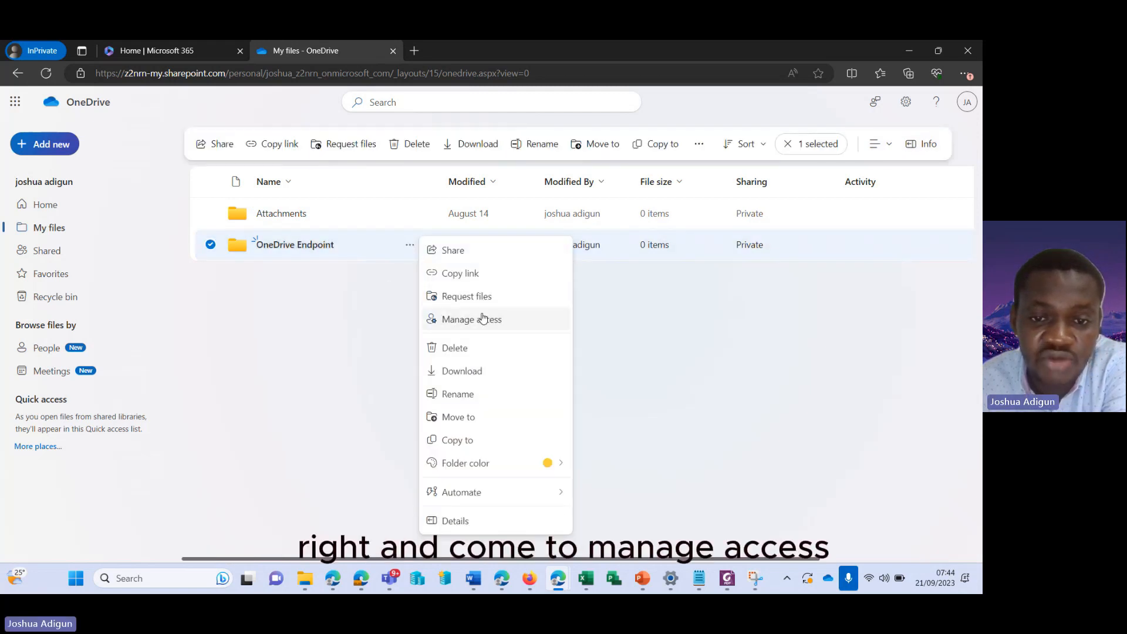
pyautogui.click(481, 320)
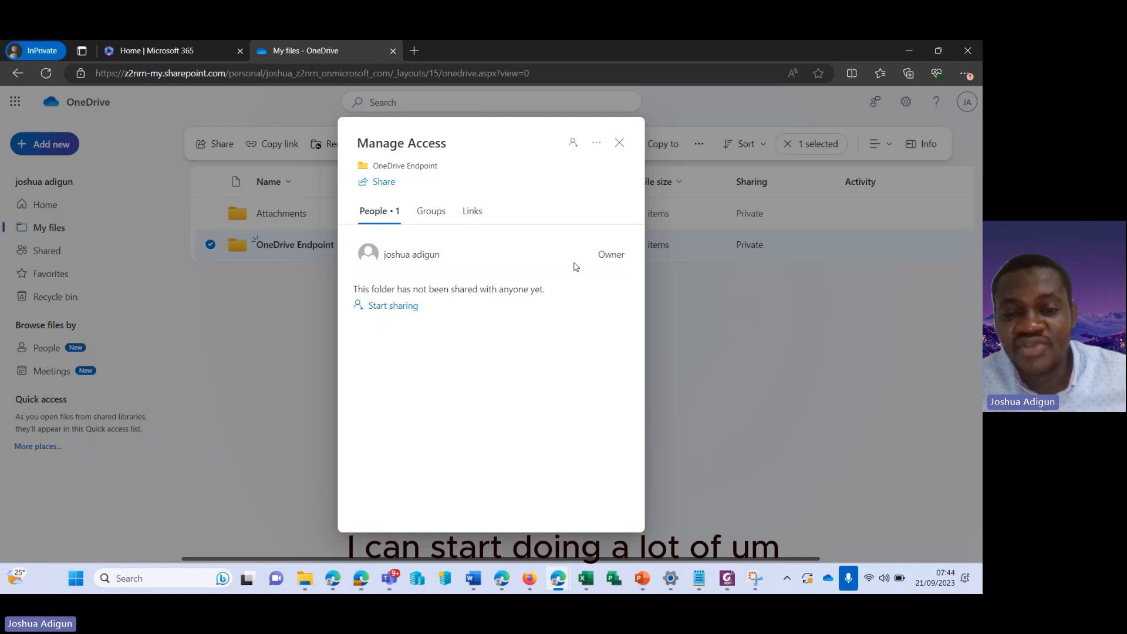
pyautogui.click(592, 148)
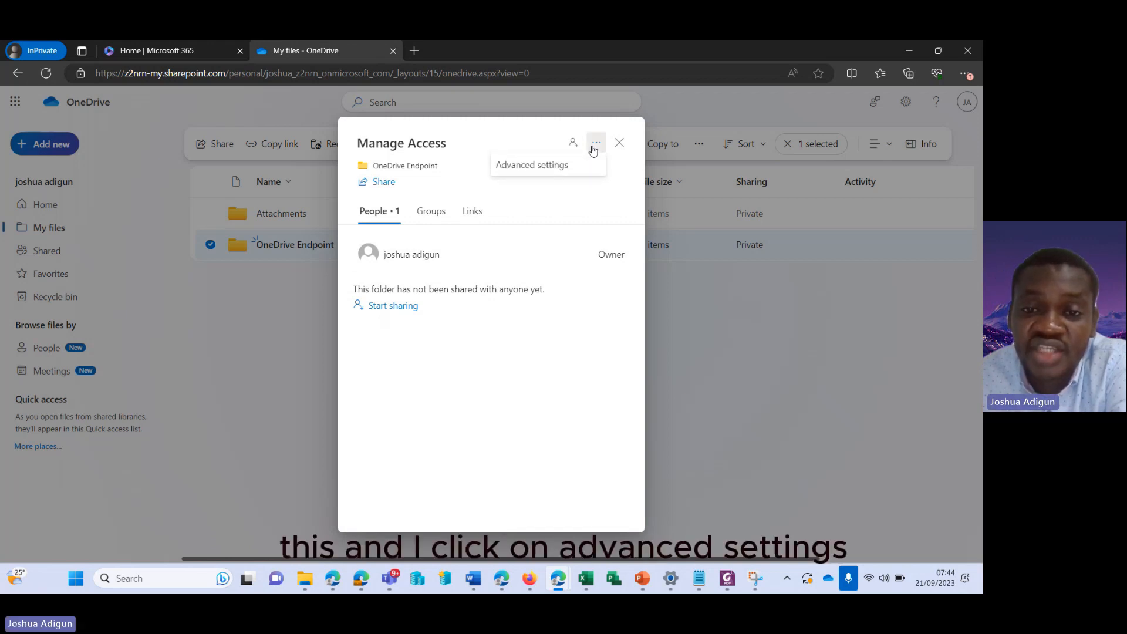
pyautogui.click(523, 165)
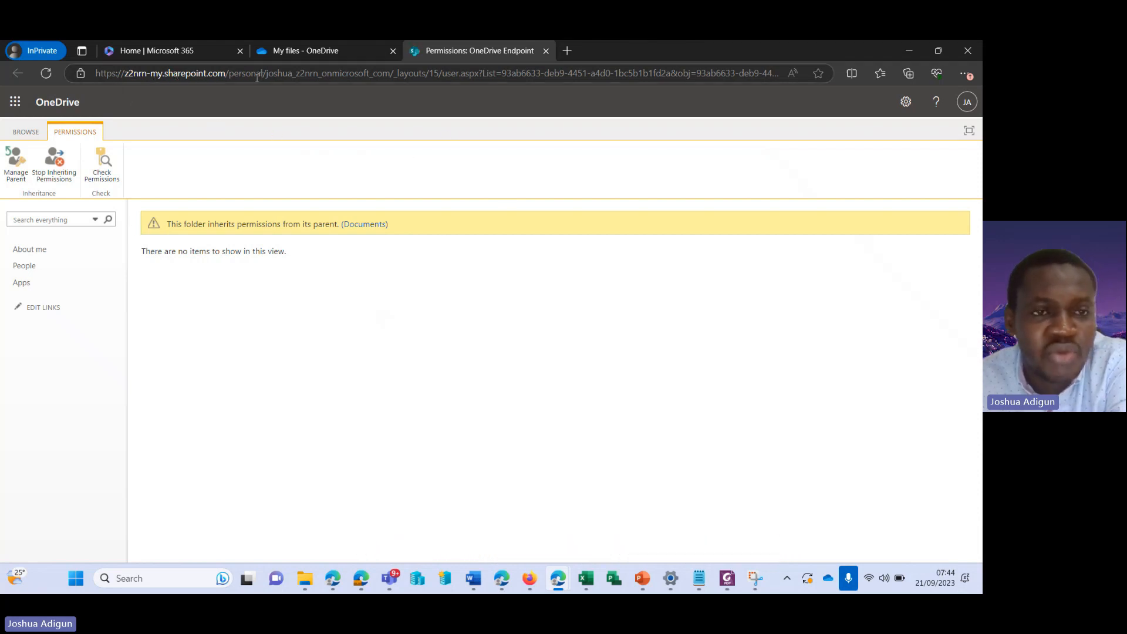
# Stop Inheriting Permissions on OneDrive Endpoint and confirm the unique permissions with OK
pyautogui.moveTo(227, 74); pyautogui.dragTo(263, 75)
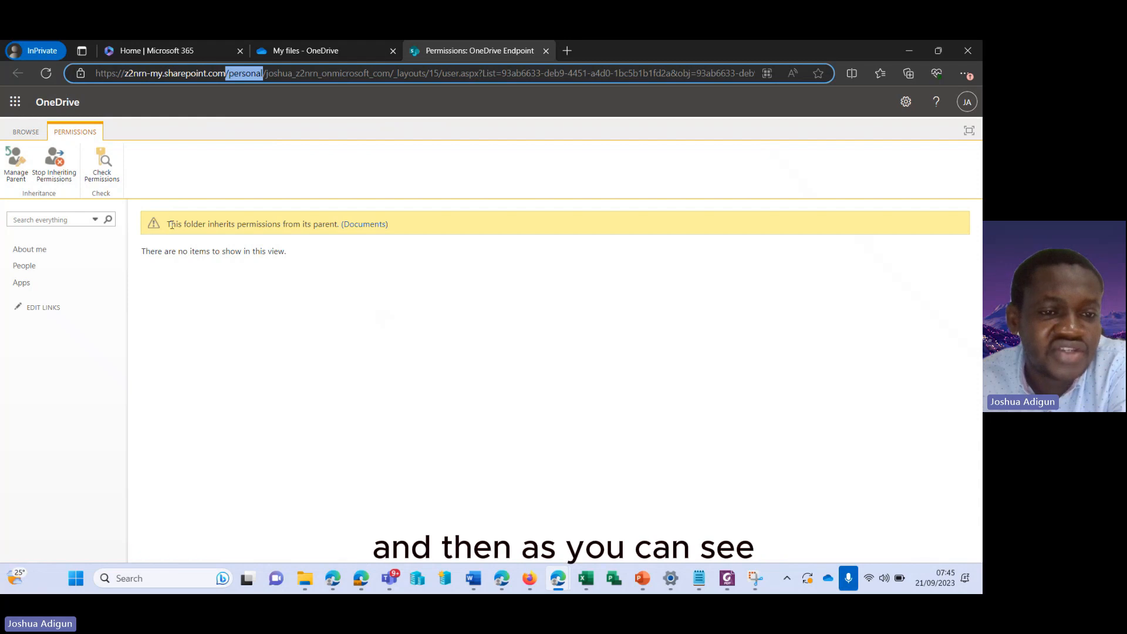
pyautogui.moveTo(168, 226); pyautogui.dragTo(339, 227)
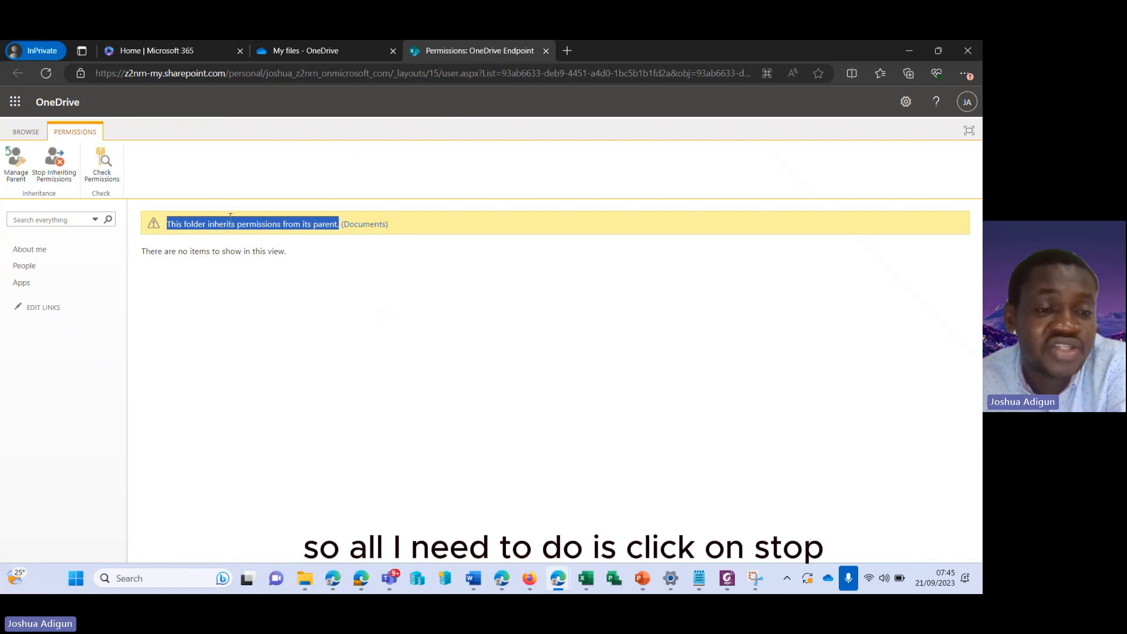
pyautogui.click(62, 176)
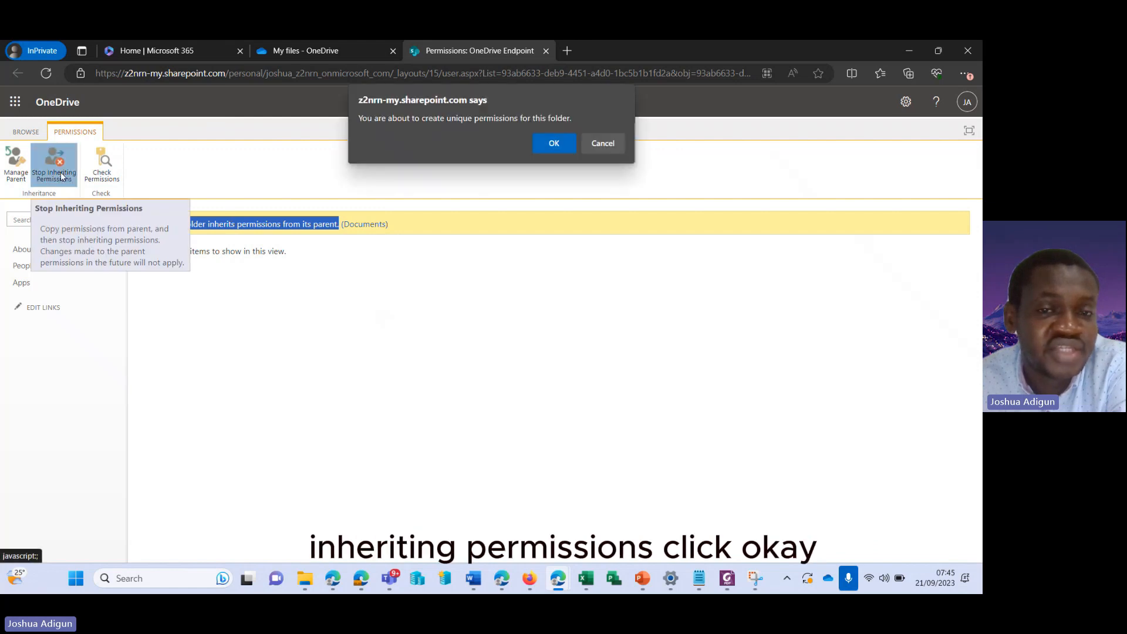
pyautogui.click(559, 147)
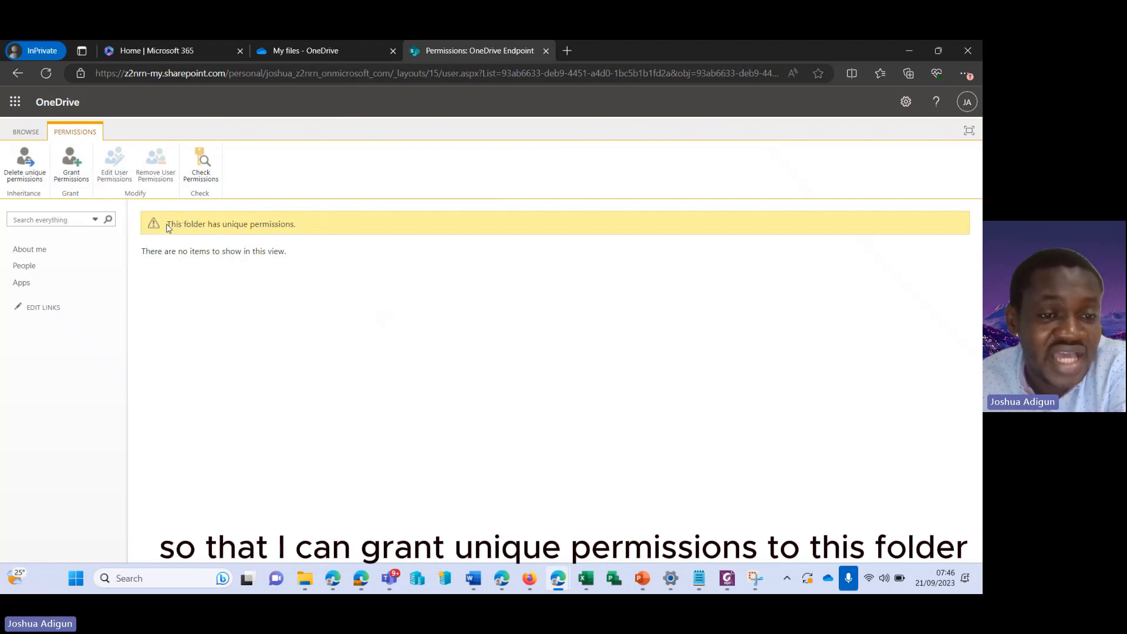
pyautogui.moveTo(168, 224); pyautogui.dragTo(298, 229)
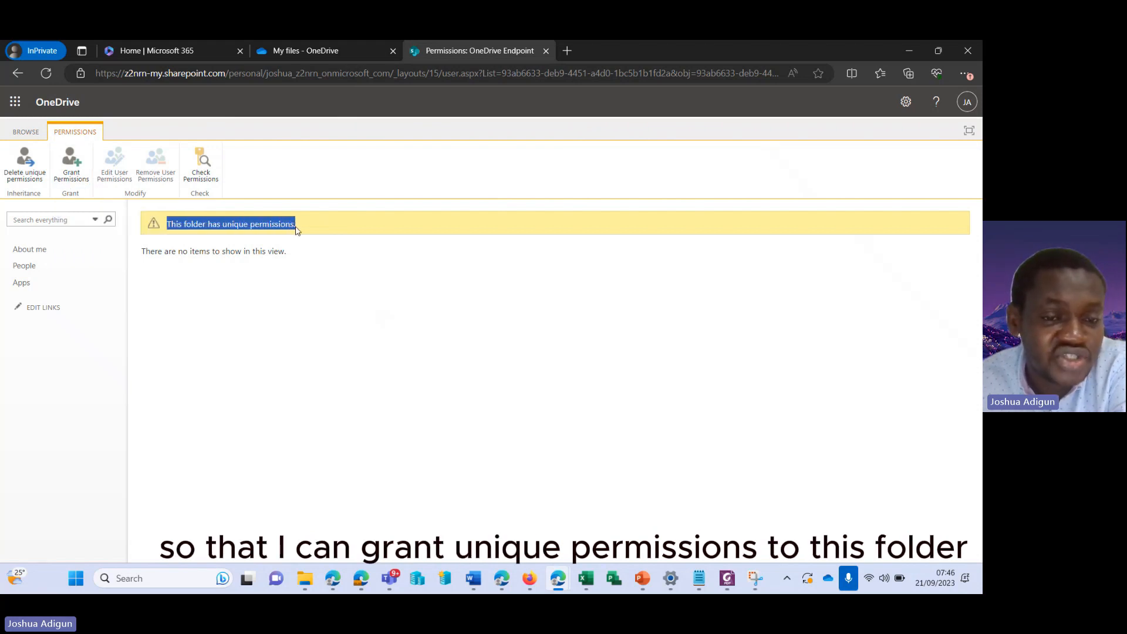
pyautogui.click(357, 283)
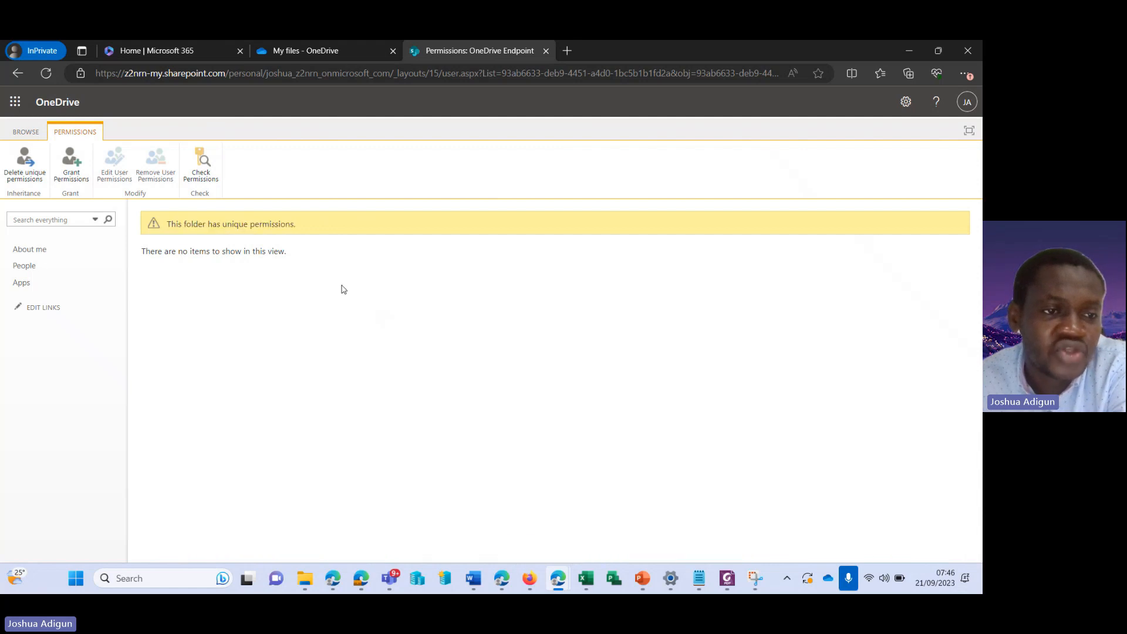
# Under Grant Permissions, invite the external guest by entering their Gmail address
pyautogui.click(71, 167)
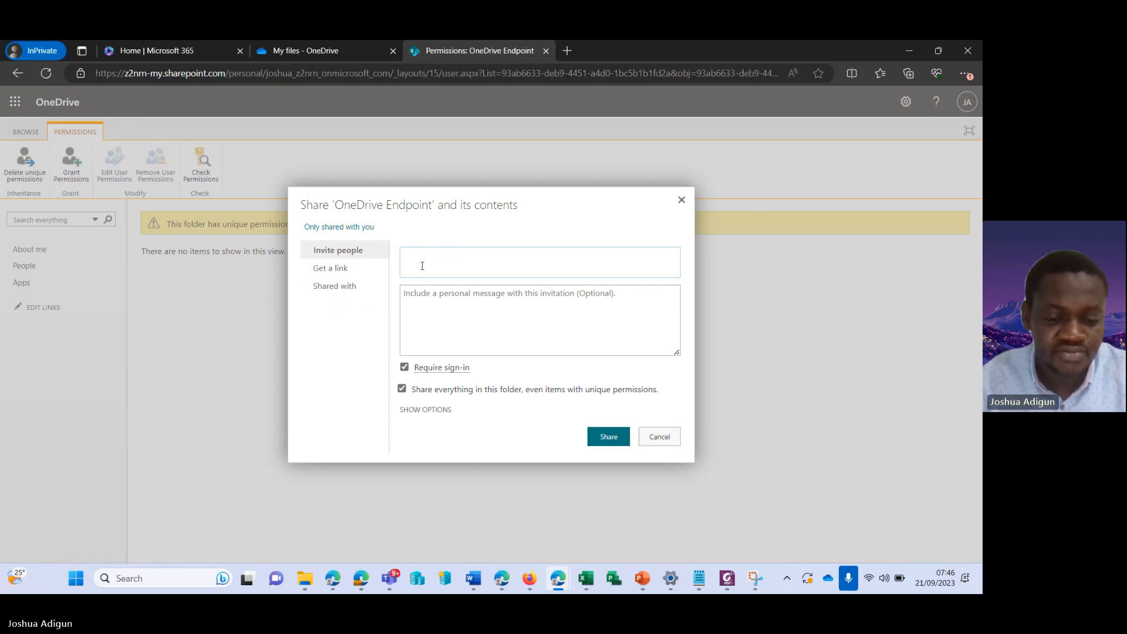
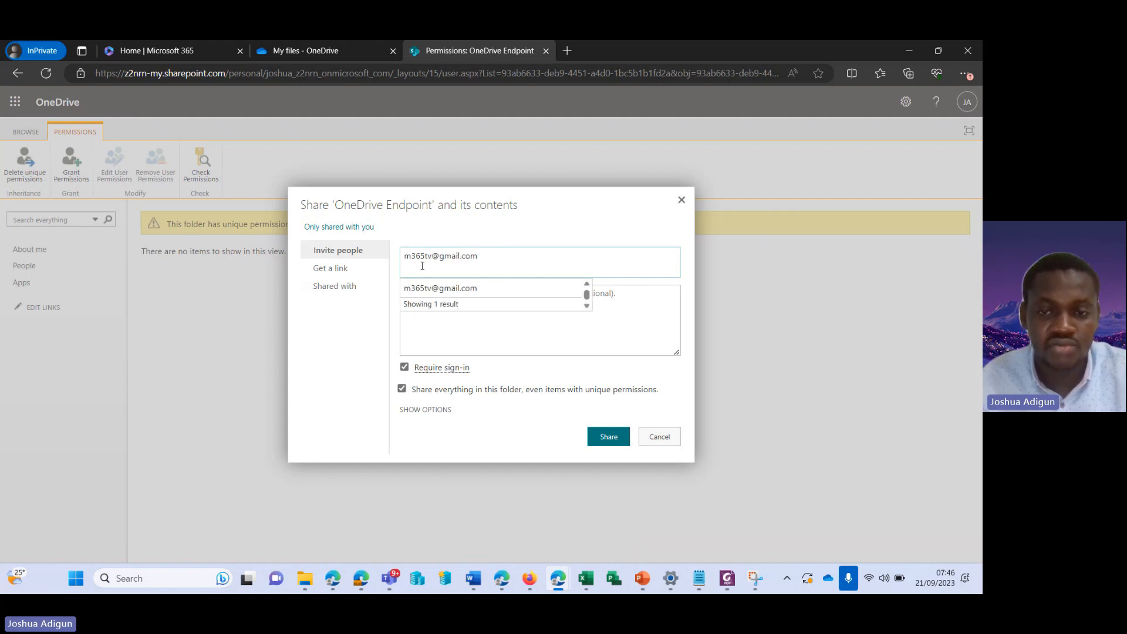
pyautogui.click(496, 292)
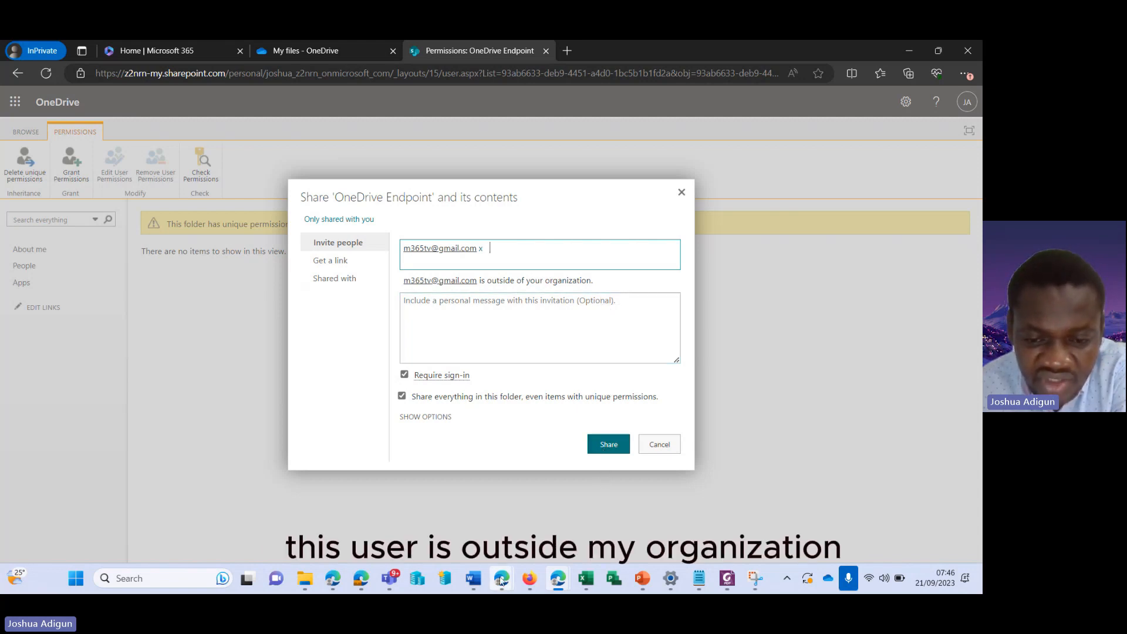
pyautogui.moveTo(501, 578)
pyautogui.click(379, 495)
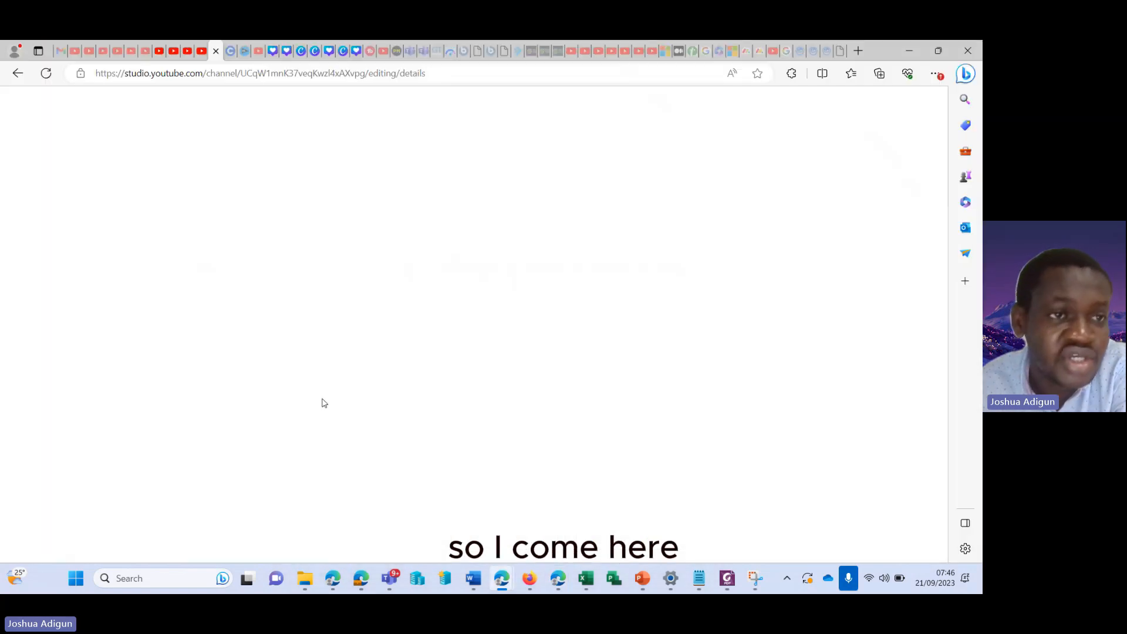
pyautogui.click(73, 54)
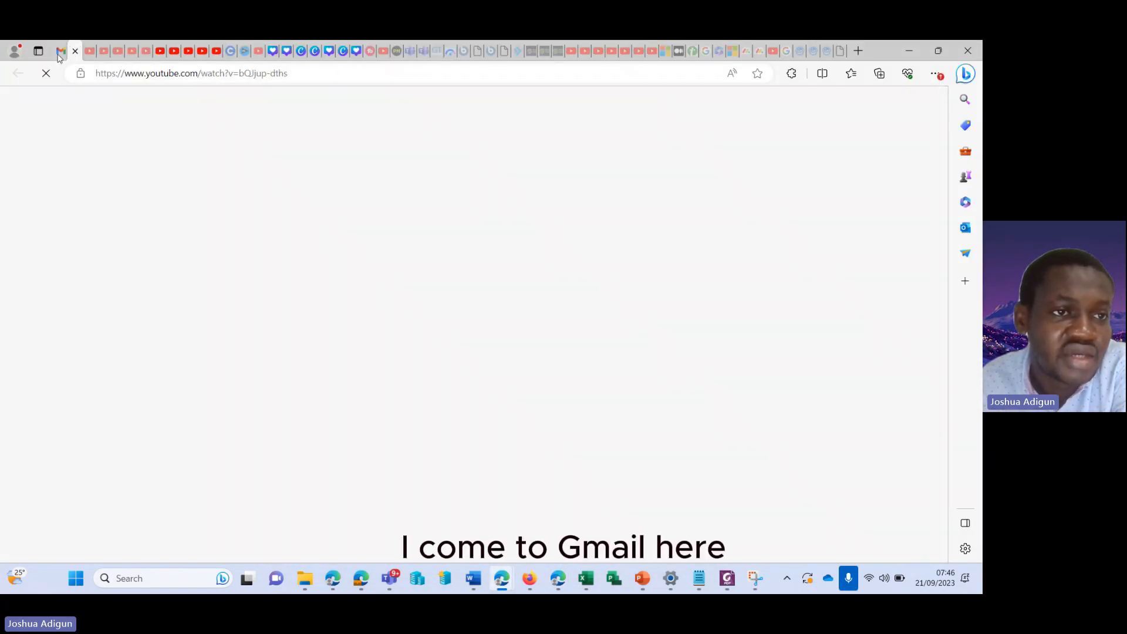
pyautogui.click(61, 54)
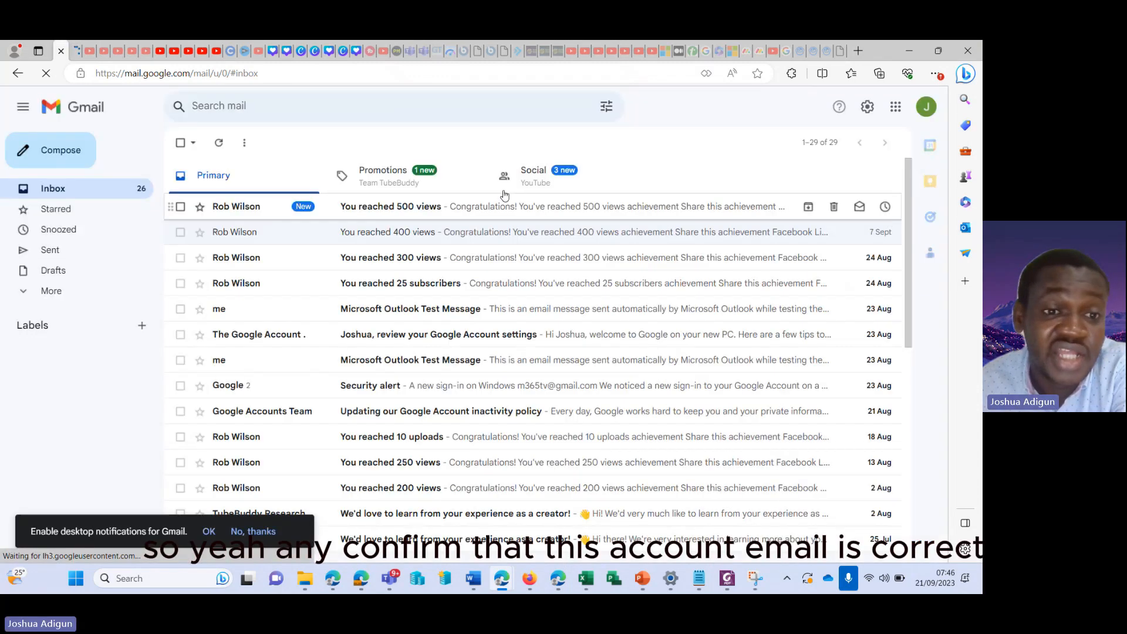
pyautogui.click(918, 115)
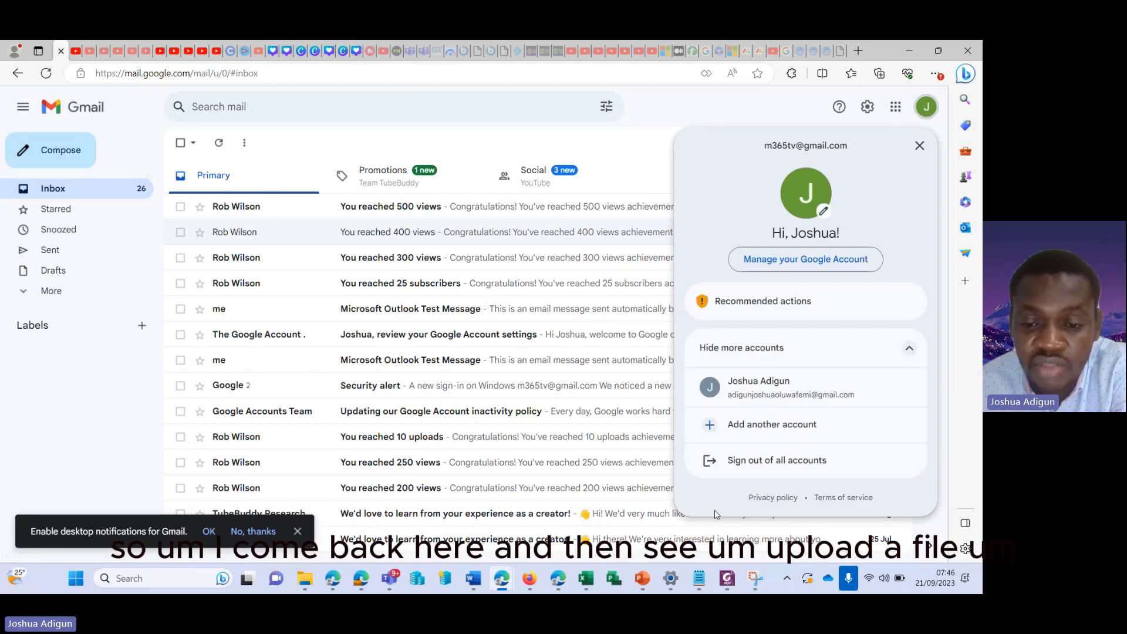
pyautogui.moveTo(558, 578)
pyautogui.click(637, 475)
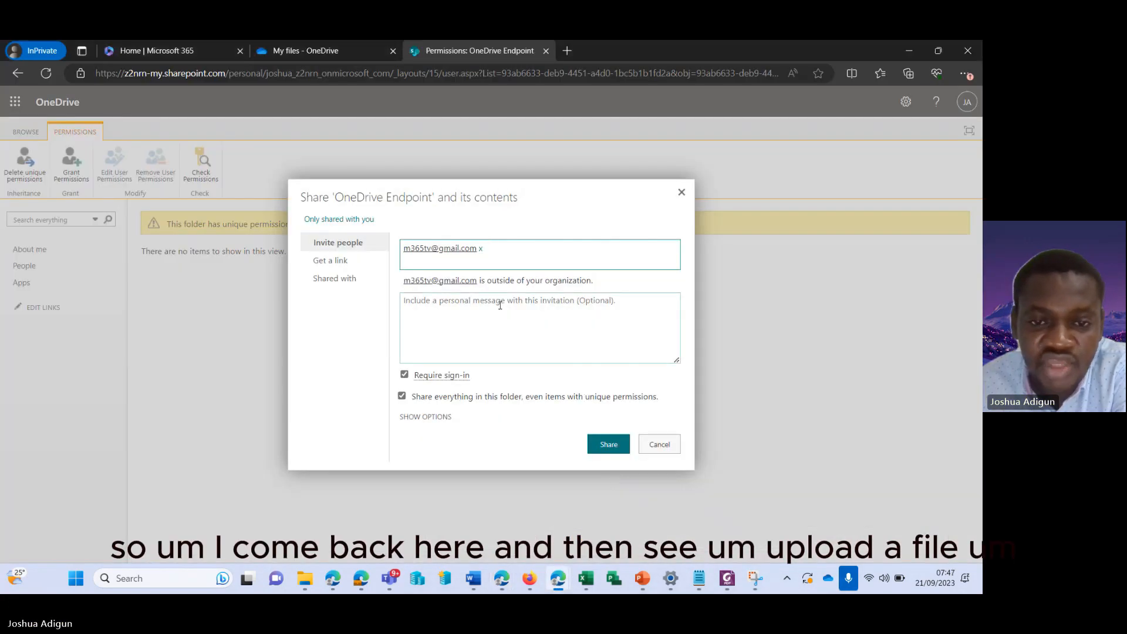
# Add the message 'Upload a file or let us collaborate on this doc' and untick Require sign-in
pyautogui.click(456, 317)
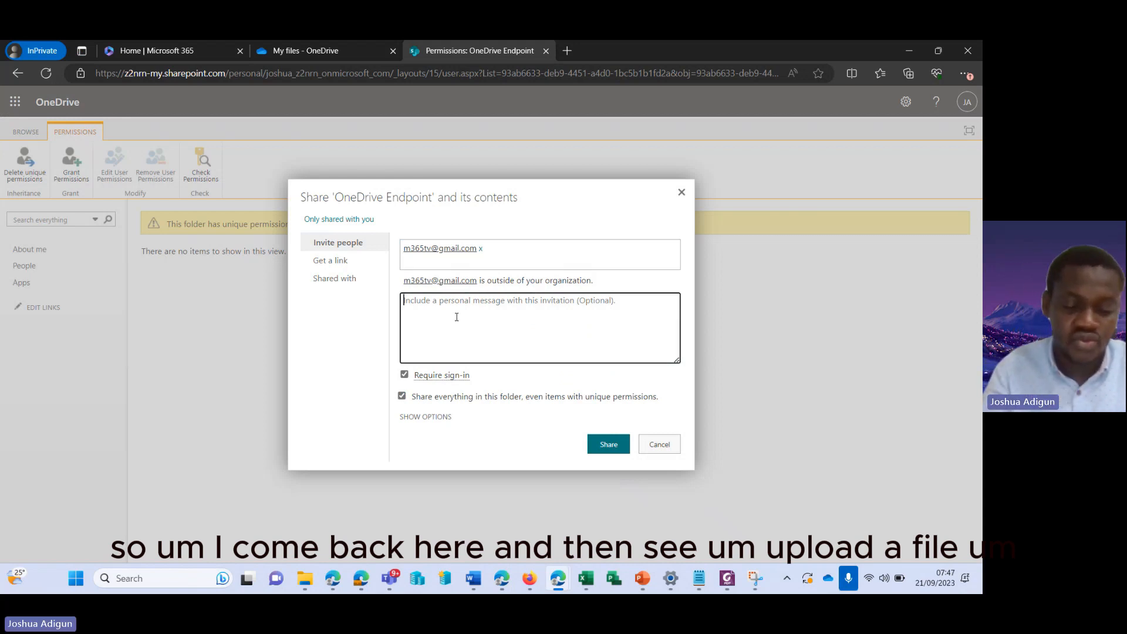
pyautogui.write('Upload ')
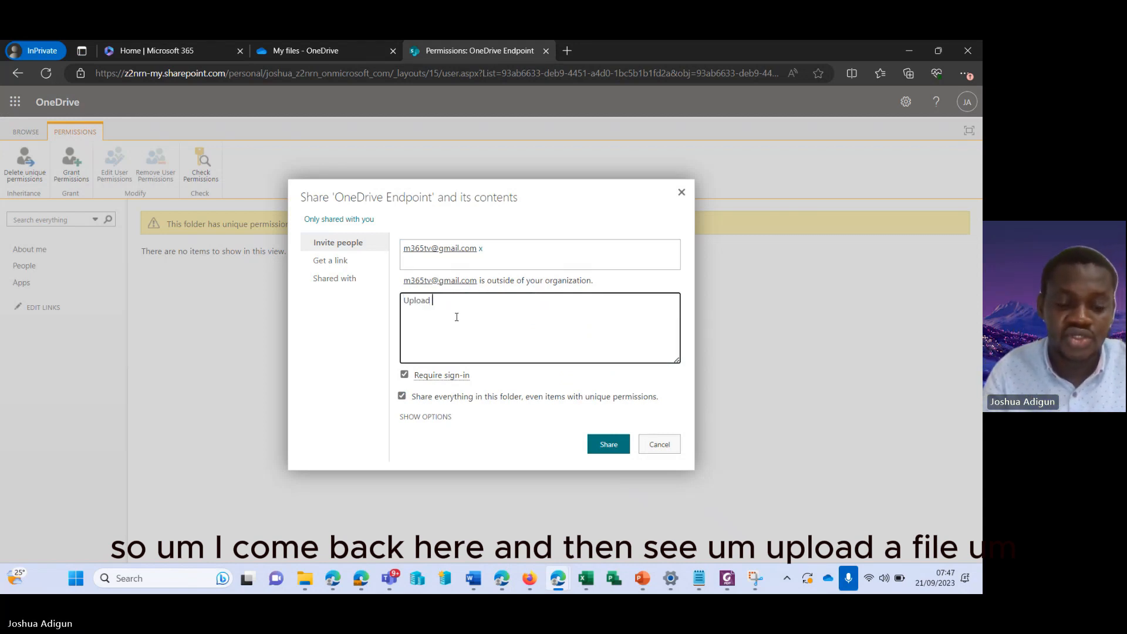
pyautogui.write('a file')
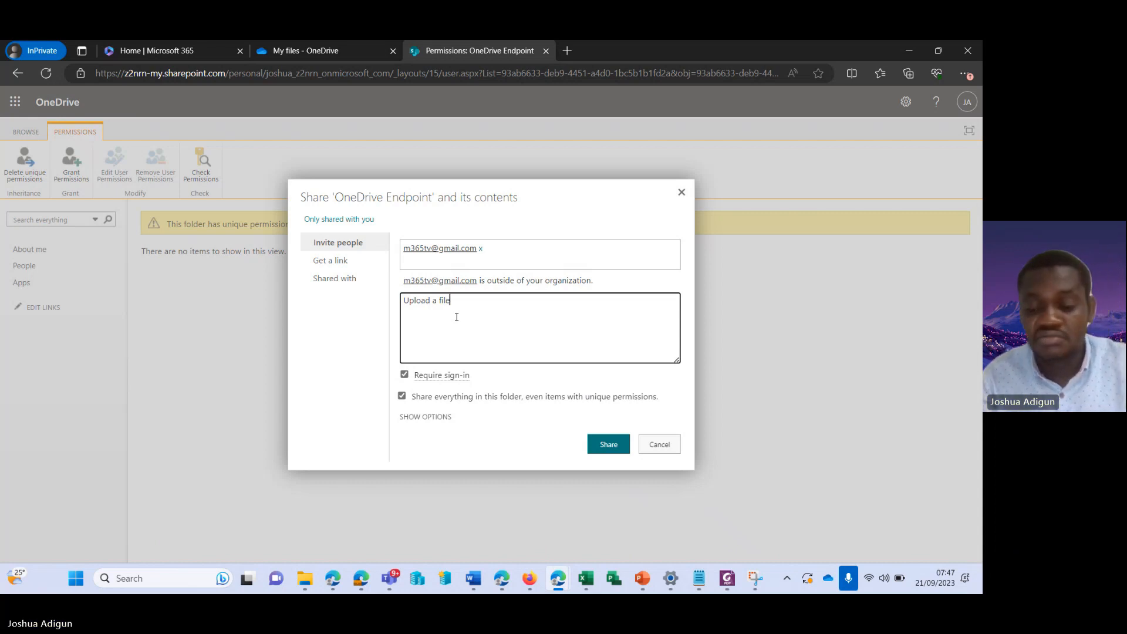
pyautogui.hotkey('ctrl', 'a')
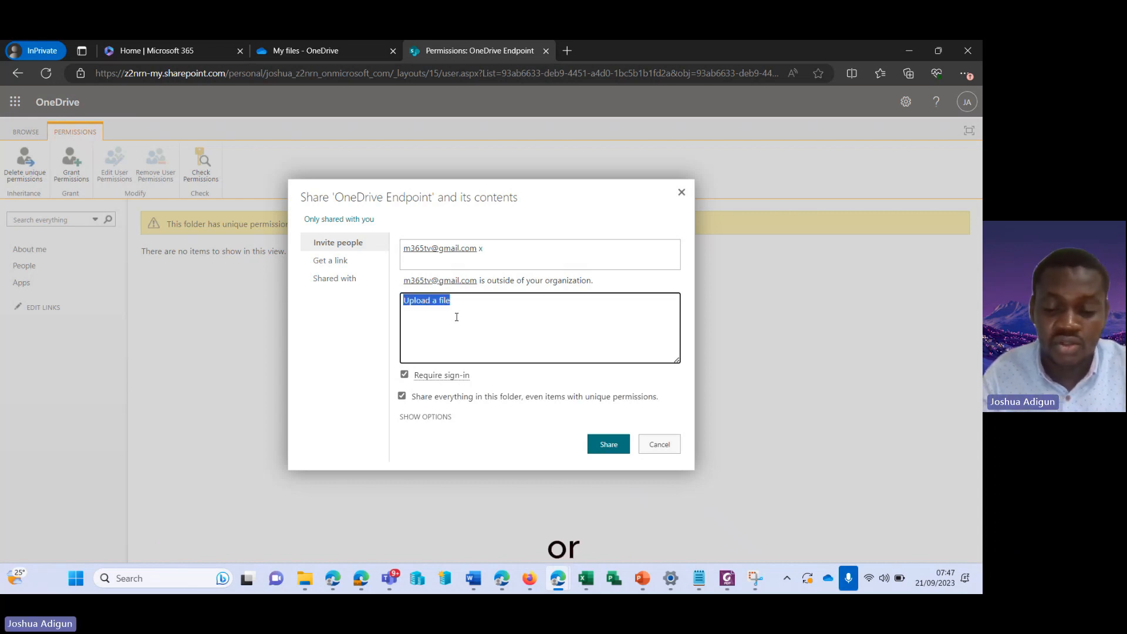
pyautogui.click(457, 317)
pyautogui.write('or le')
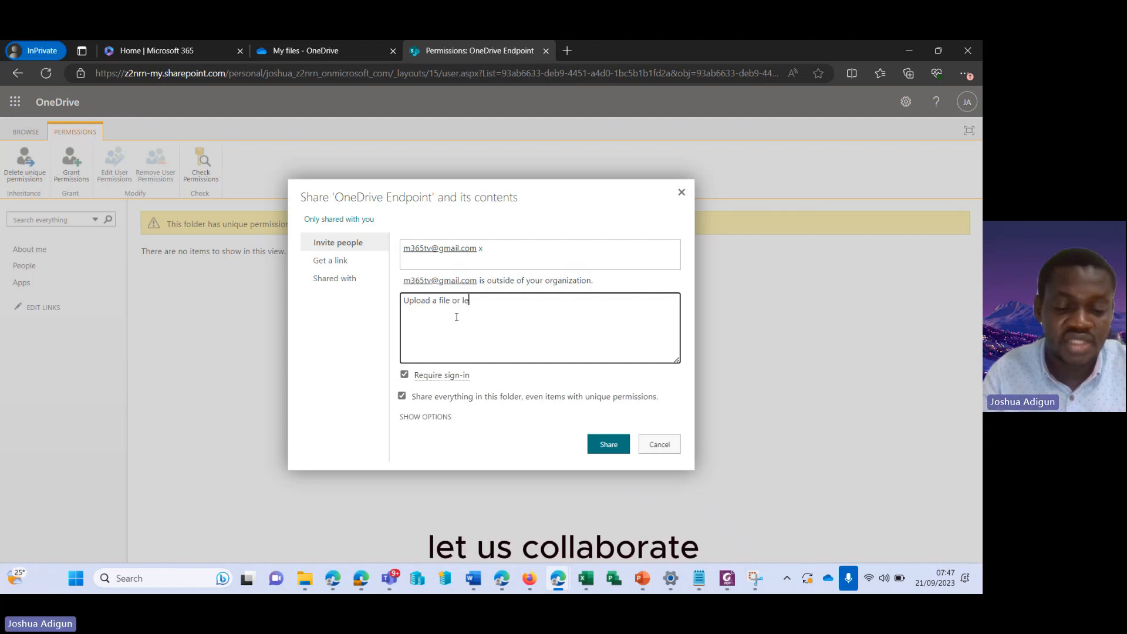
pyautogui.write('t us collab')
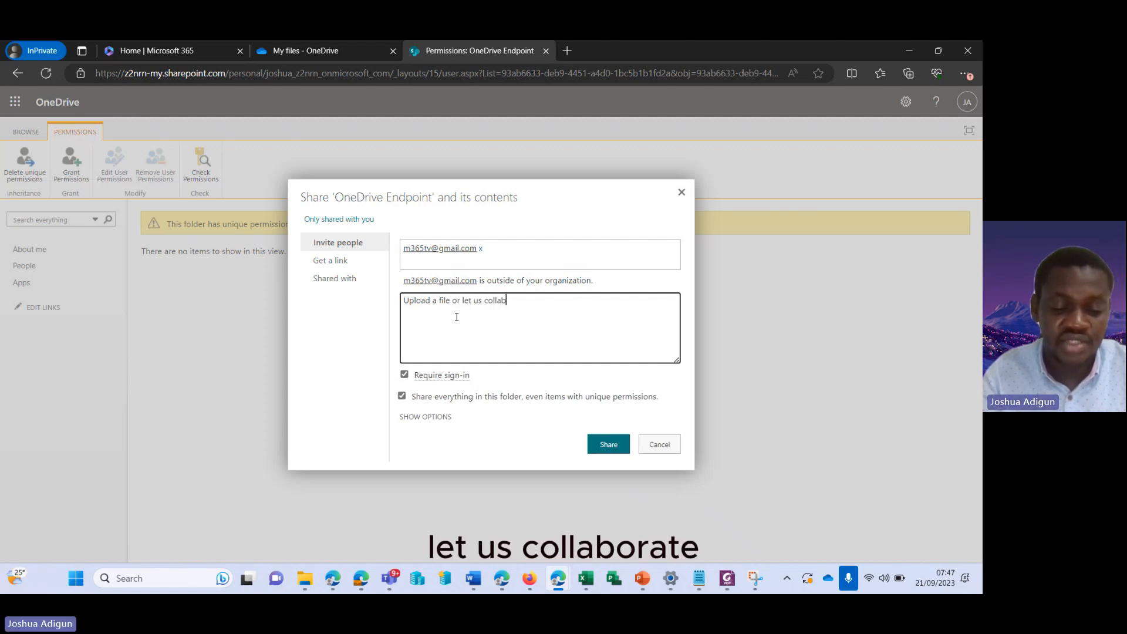
pyautogui.write('orate')
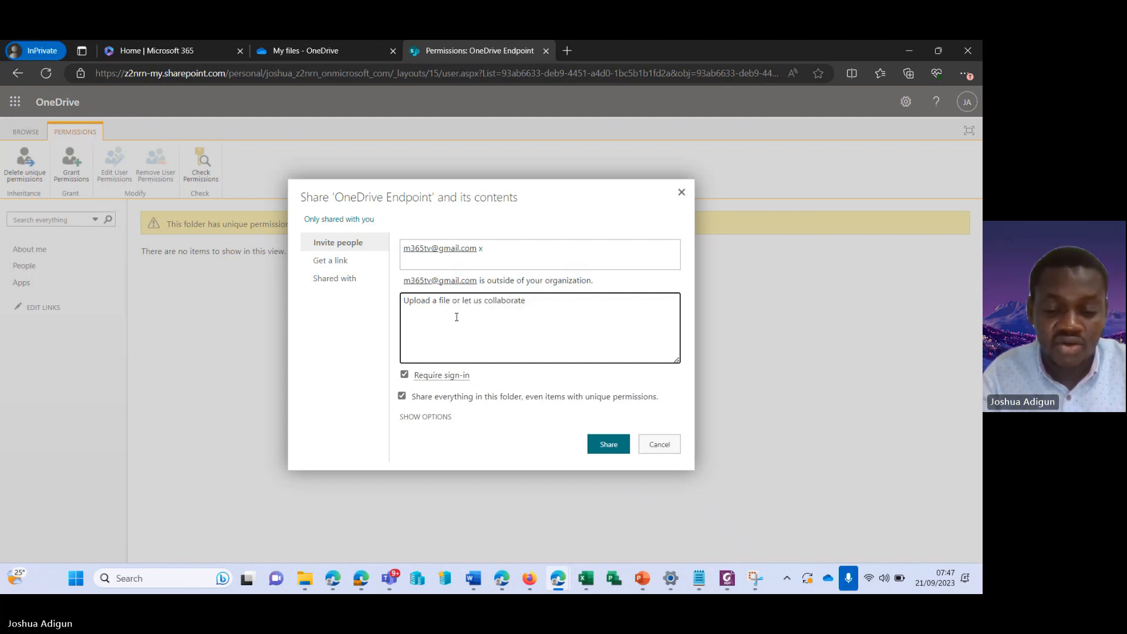
pyautogui.write(' on this')
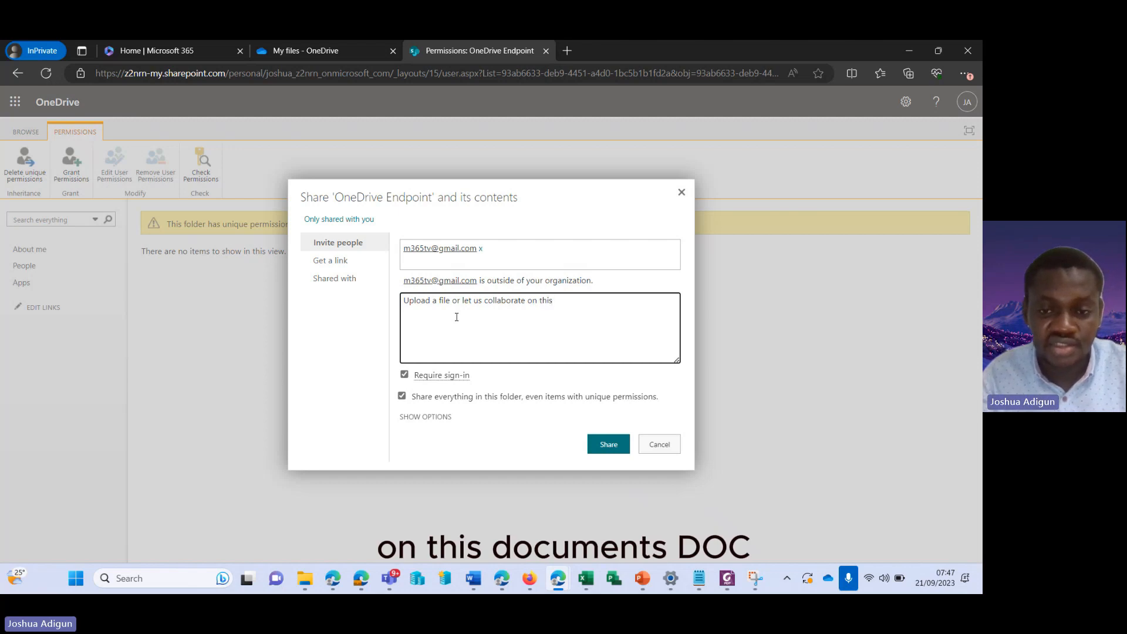
pyautogui.write(' doc')
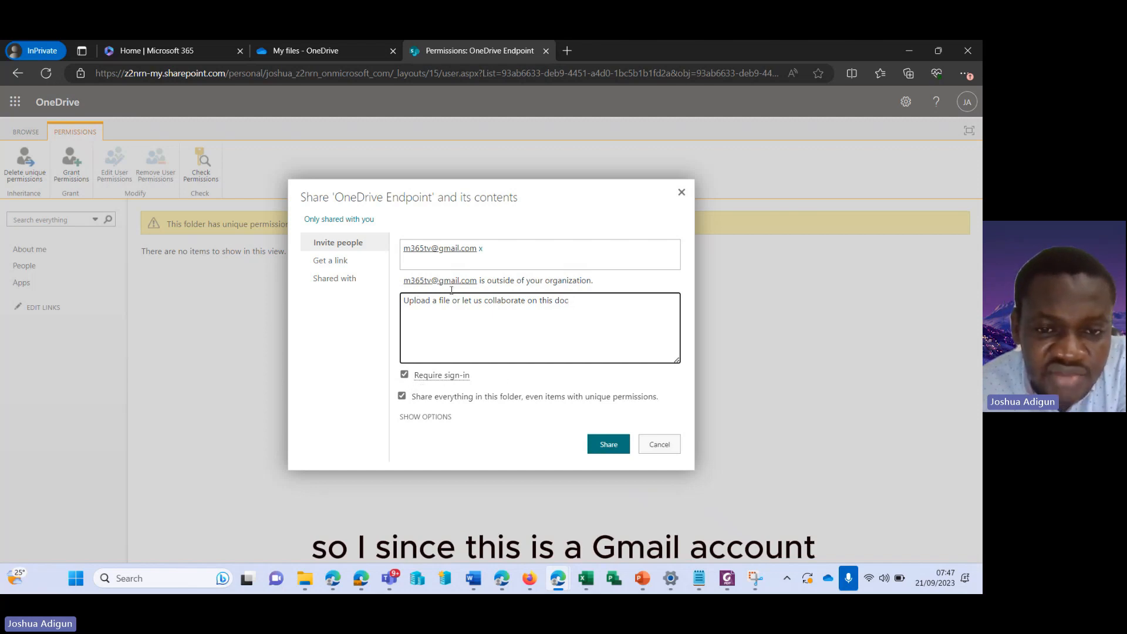
pyautogui.click(405, 376)
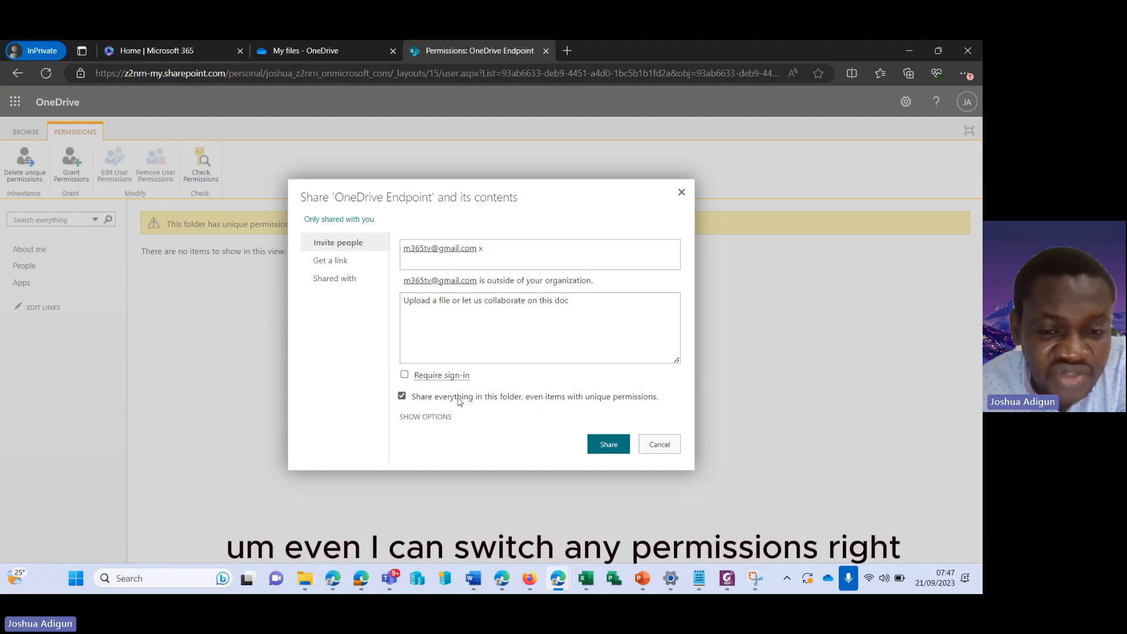
# Untick Share everything in this folder, keep Contribute permission, and generate the guest edit link
pyautogui.click(402, 397)
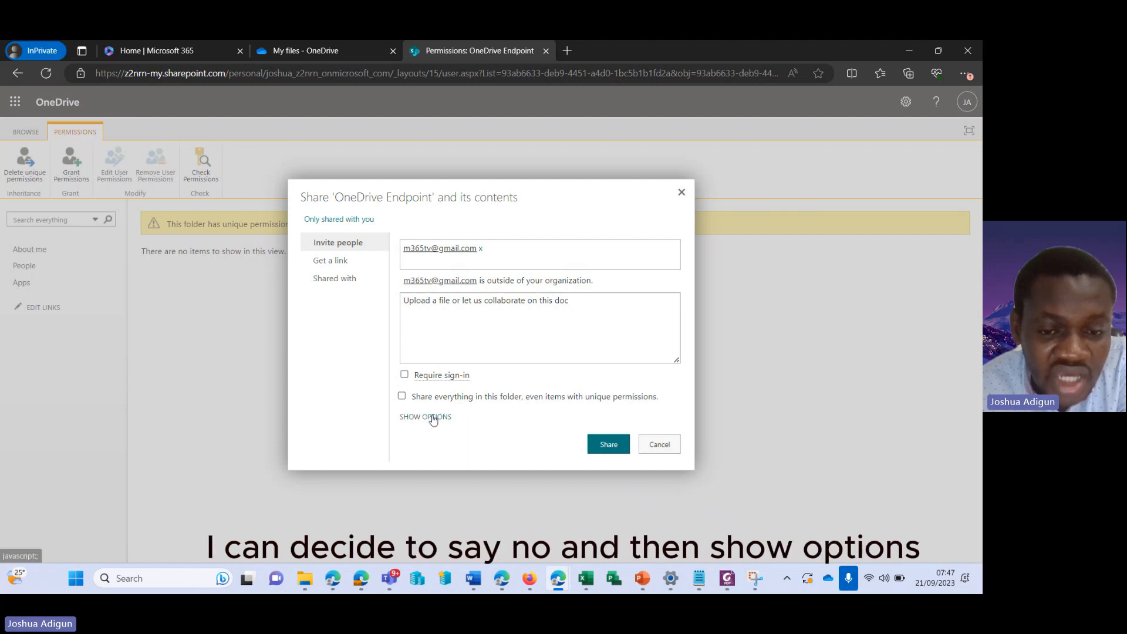
pyautogui.click(432, 416)
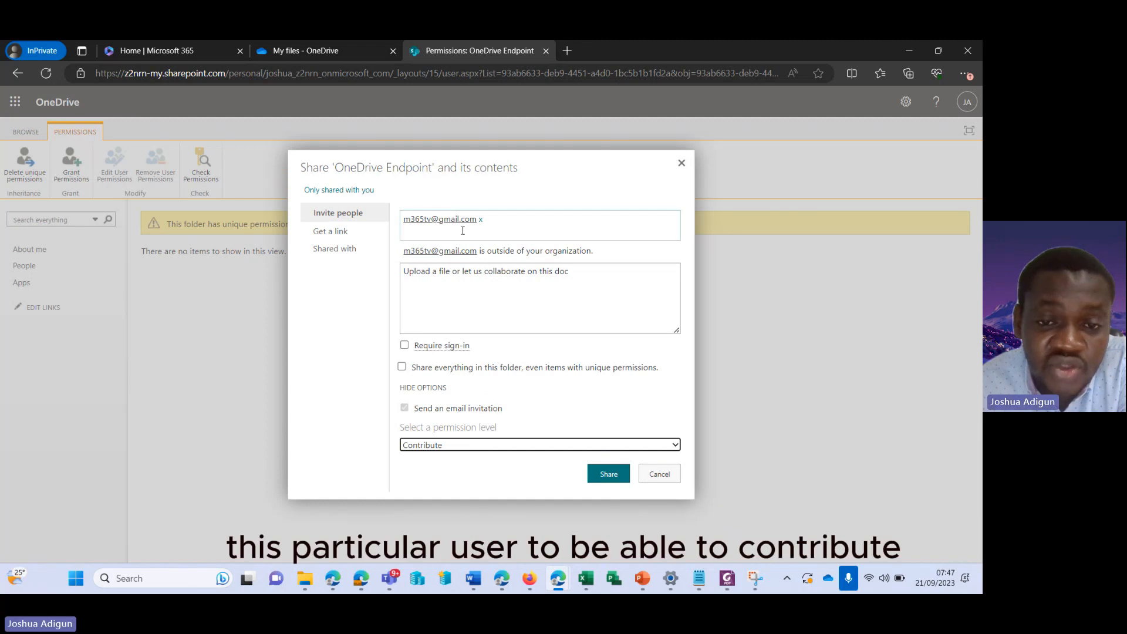
pyautogui.click(468, 446)
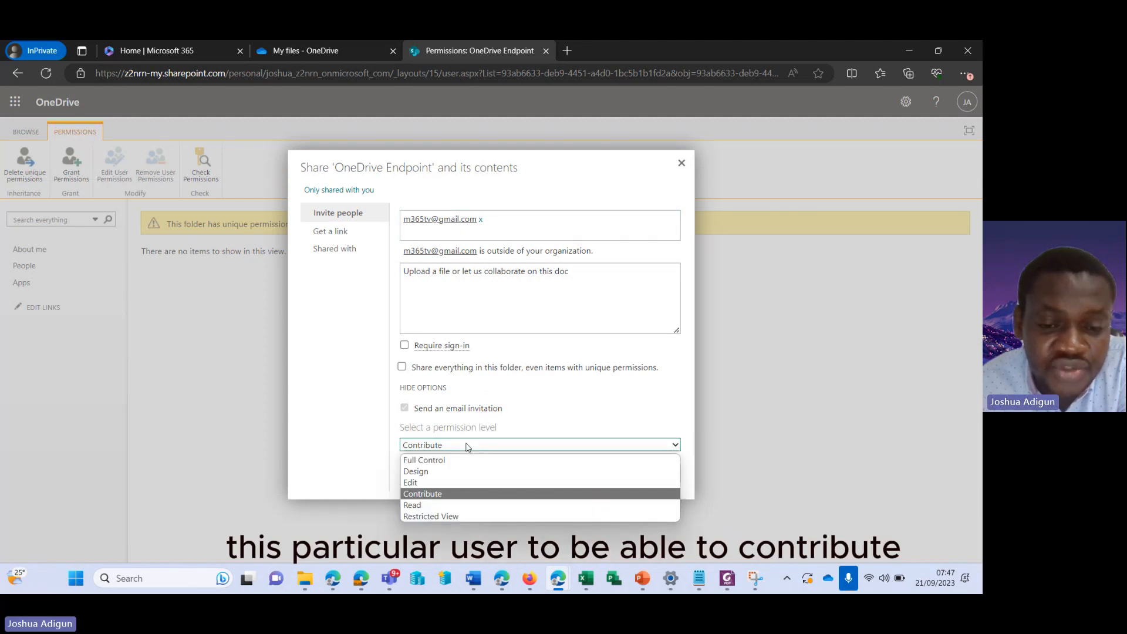
pyautogui.click(444, 496)
pyautogui.click(344, 230)
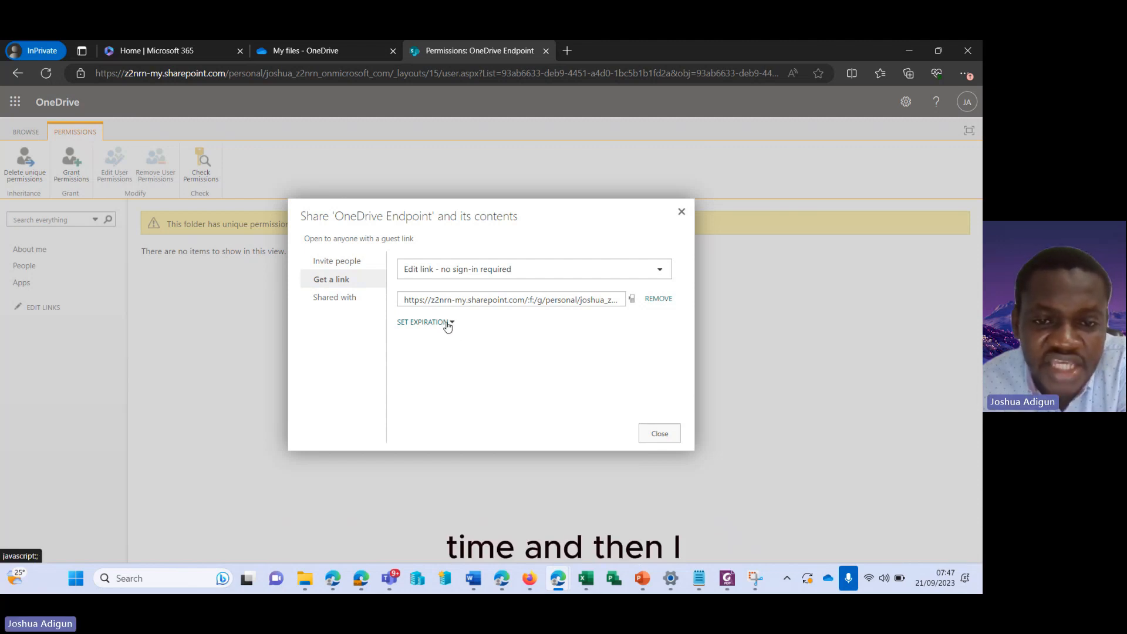
# Set the guest link to expire after 1 day, review Shared with, and return to Invite people
pyautogui.click(447, 326)
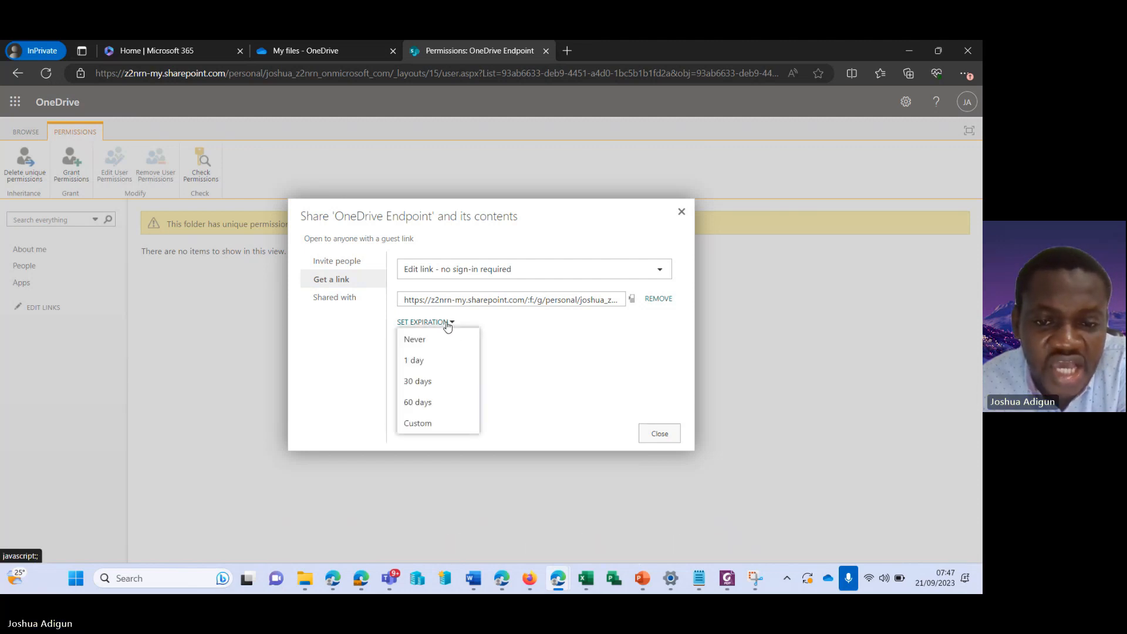
pyautogui.click(436, 361)
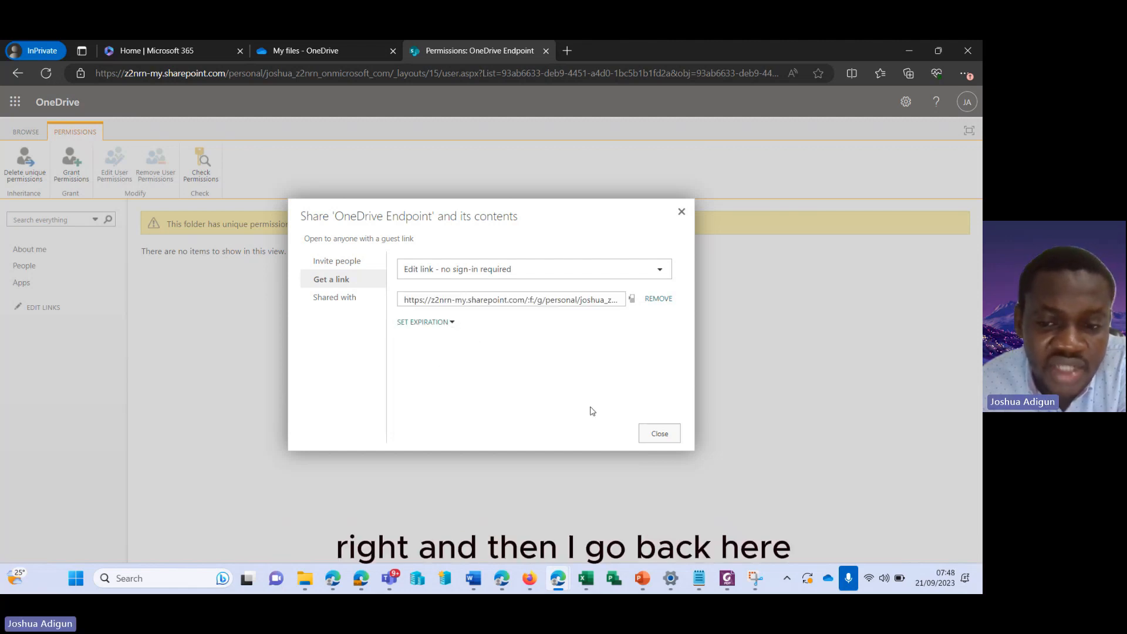
pyautogui.click(343, 291)
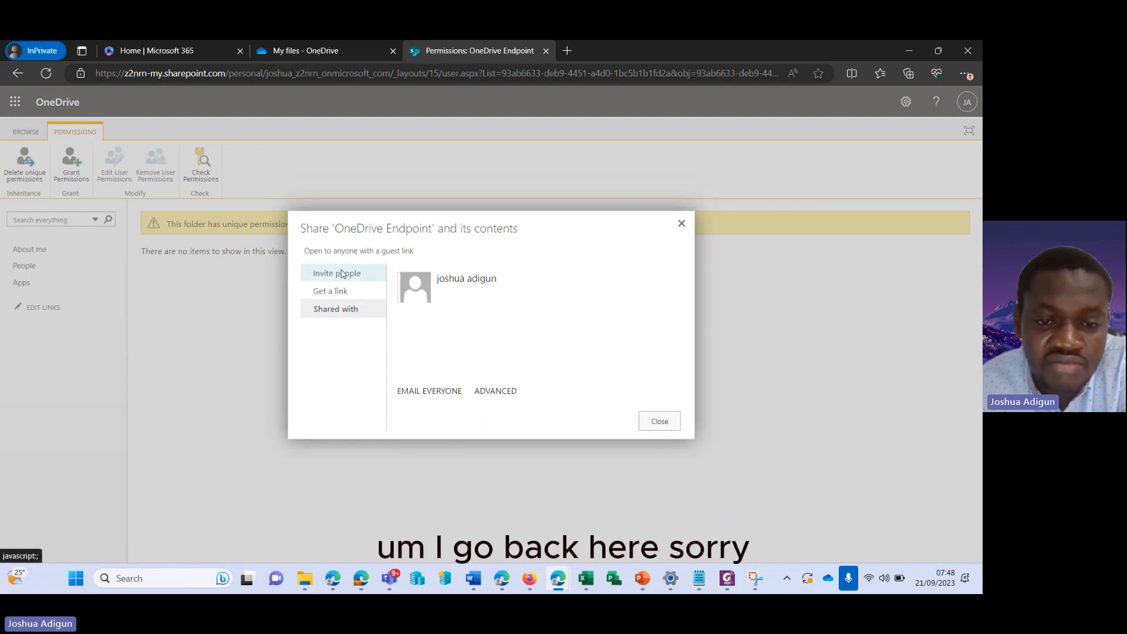
pyautogui.click(342, 274)
pyautogui.click(311, 245)
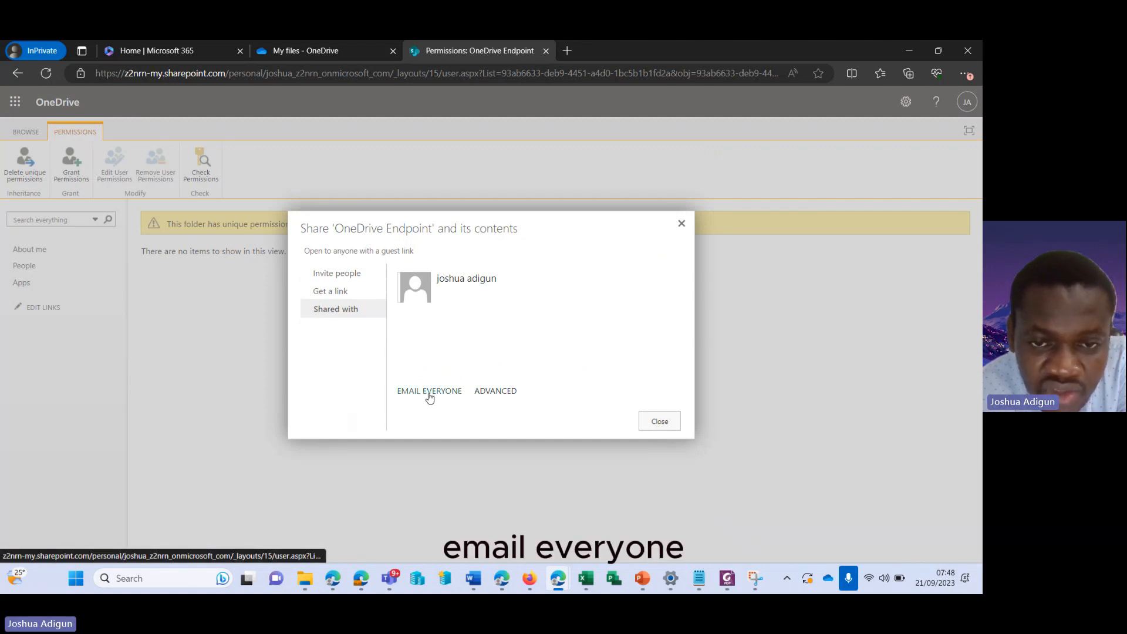
pyautogui.click(342, 275)
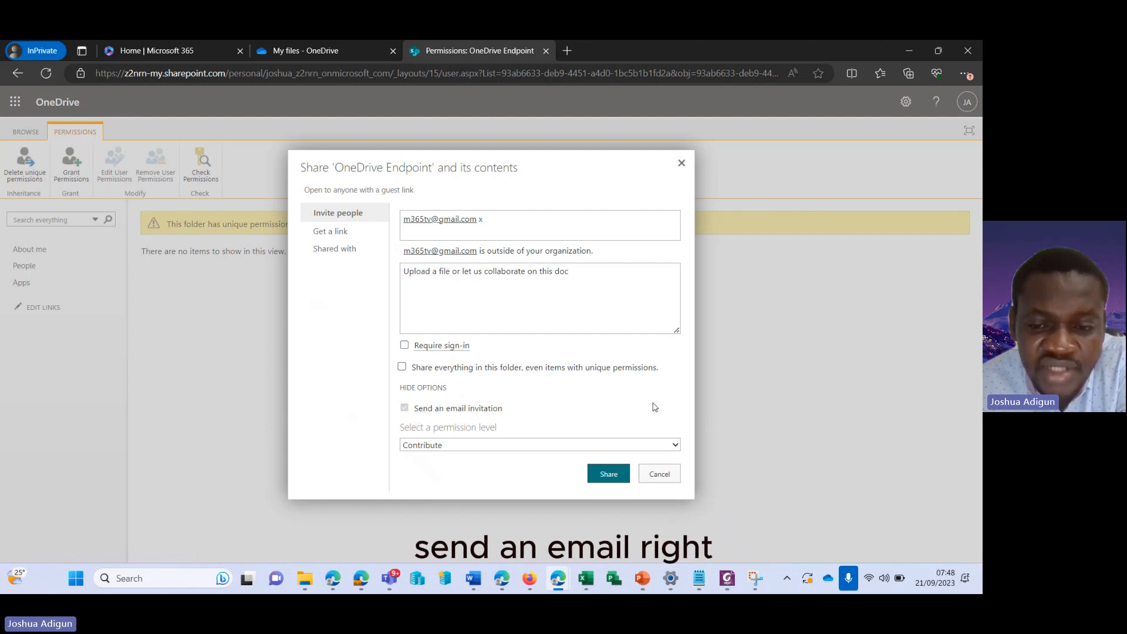
# Share 'OneDrive Endpoint' with the guest and wait for the guest-link confirmation
pyautogui.click(609, 475)
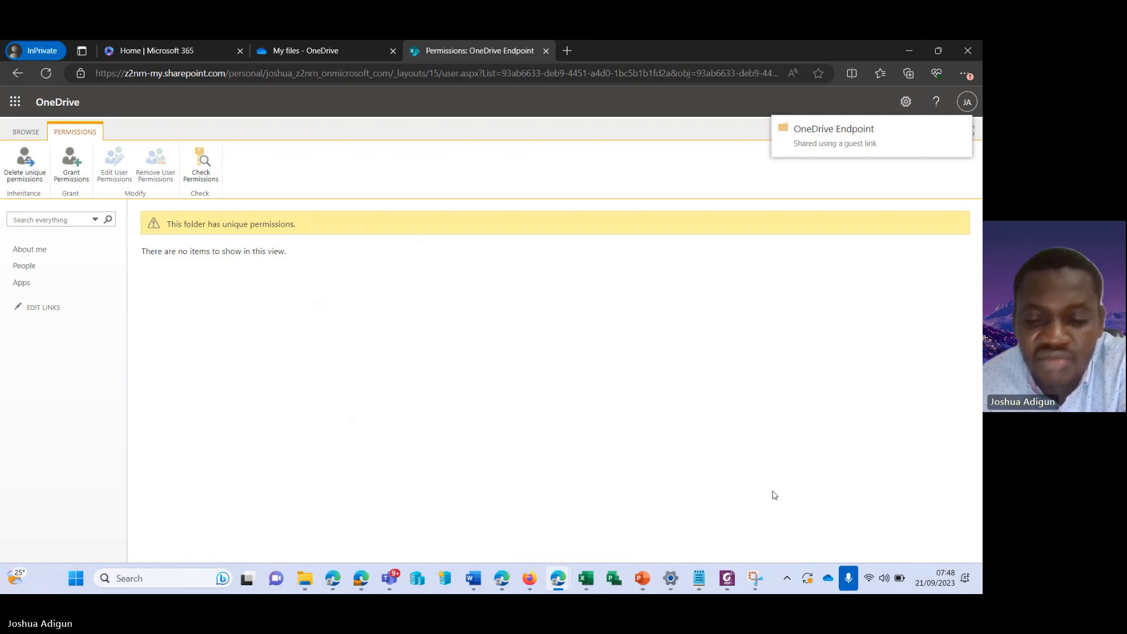
pyautogui.moveTo(765, 569)
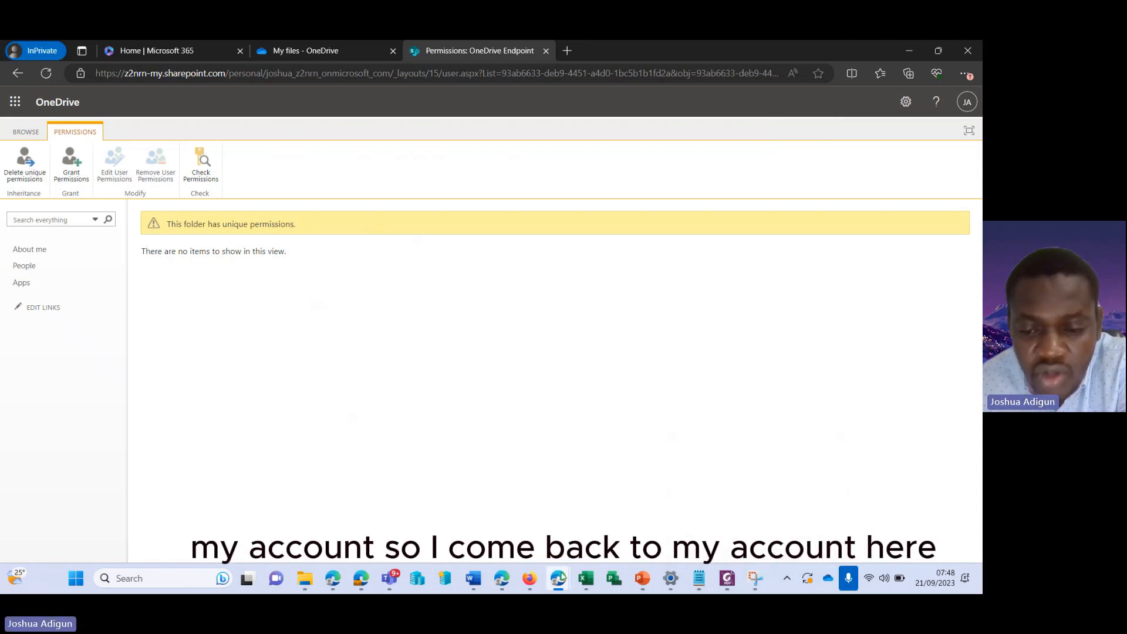
# Switch to the guest's Gmail inbox, reload it, and check Promotions and Social for the invitation
pyautogui.moveTo(502, 581)
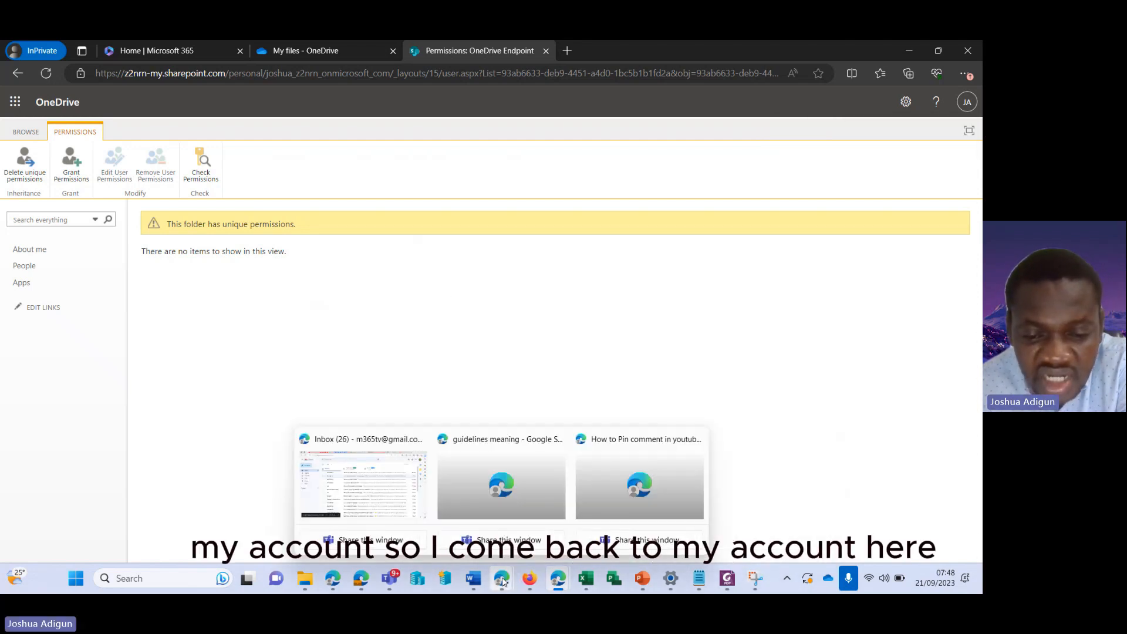
pyautogui.click(397, 486)
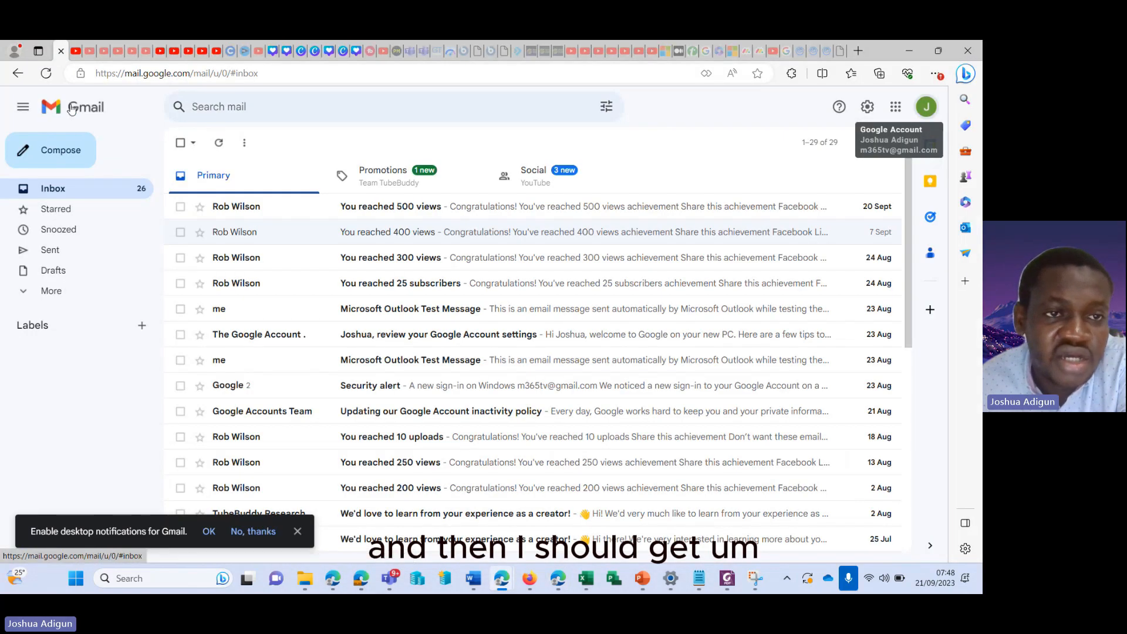
pyautogui.click(47, 75)
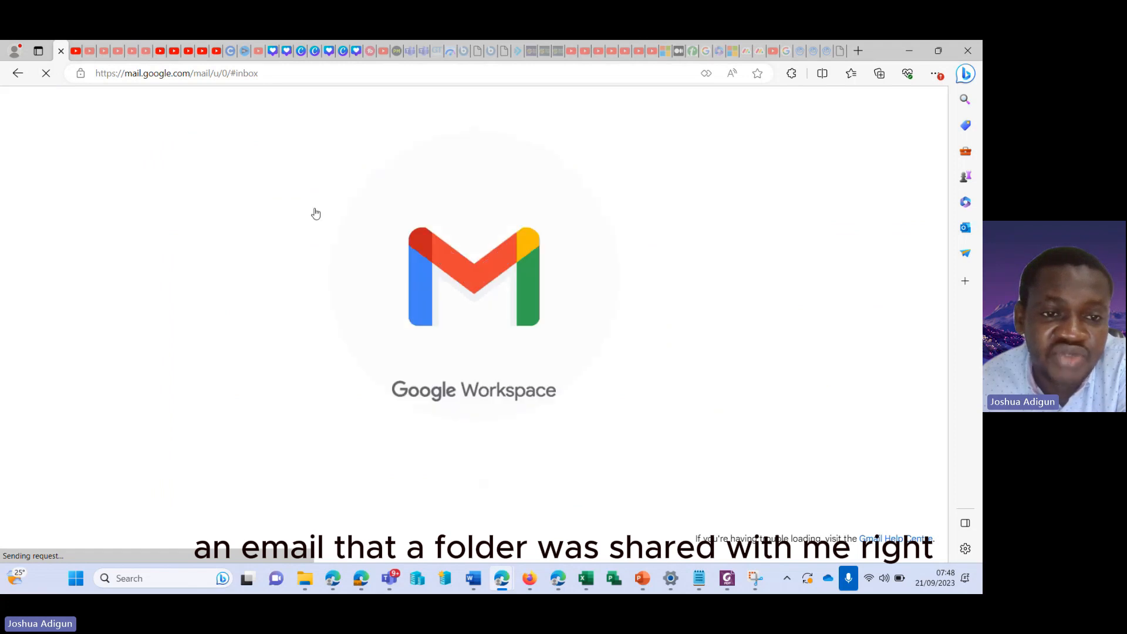
pyautogui.click(390, 176)
pyautogui.click(536, 180)
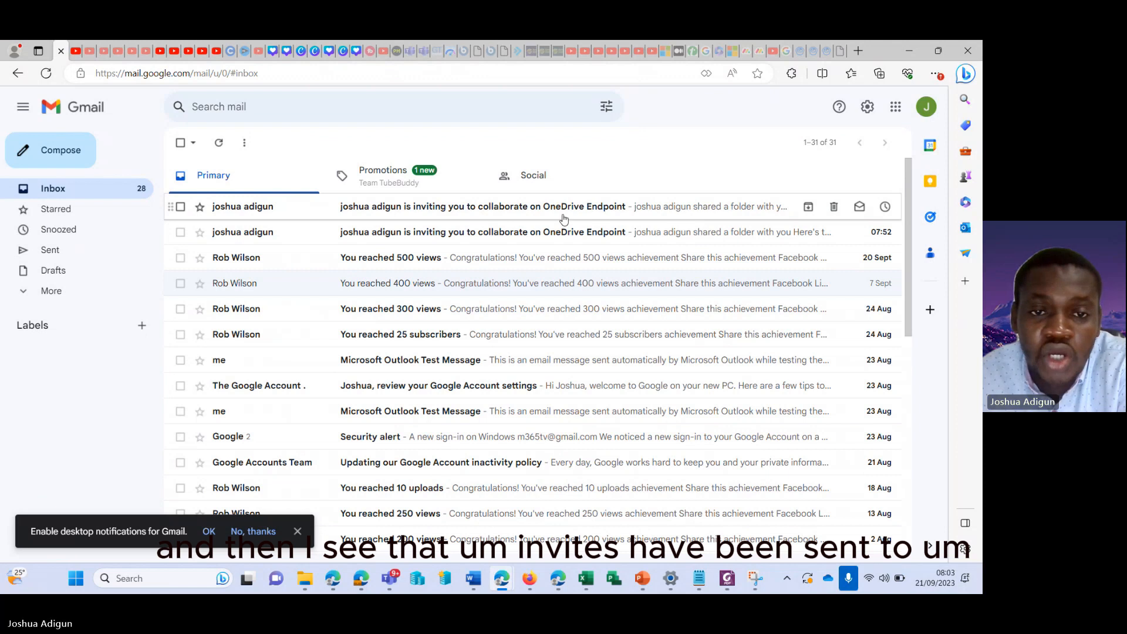
# Follow the Gmail invitation's link, opening it anyway past the unusual-link warning, into the empty OneDrive Endpoint folder
pyautogui.click(494, 211)
pyautogui.scroll(-1, 661, 322)
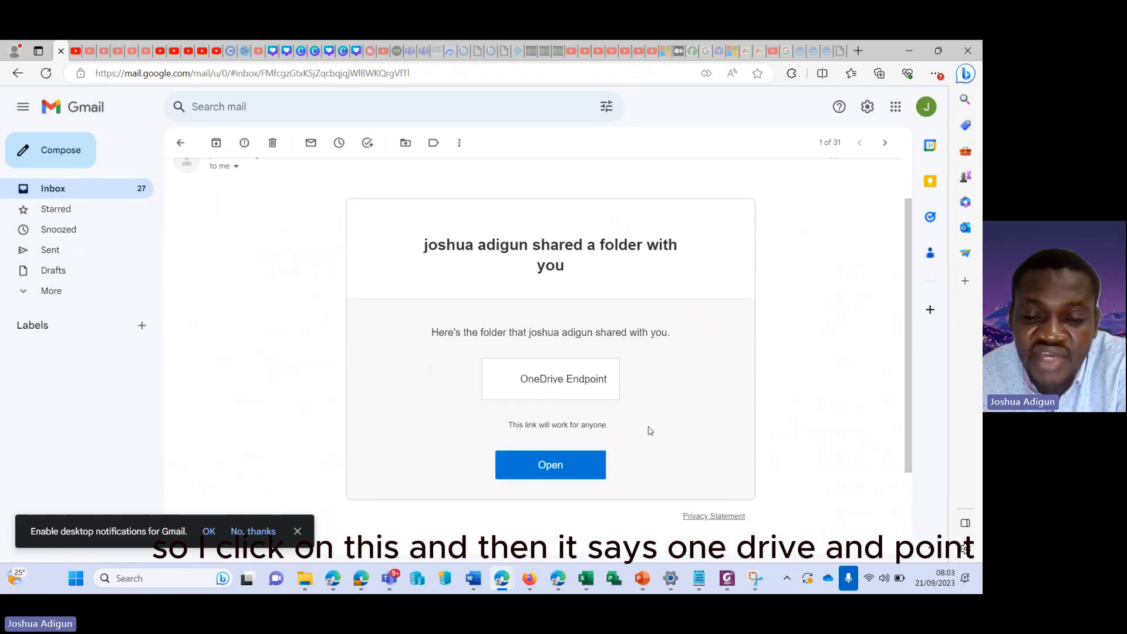
pyautogui.click(544, 488)
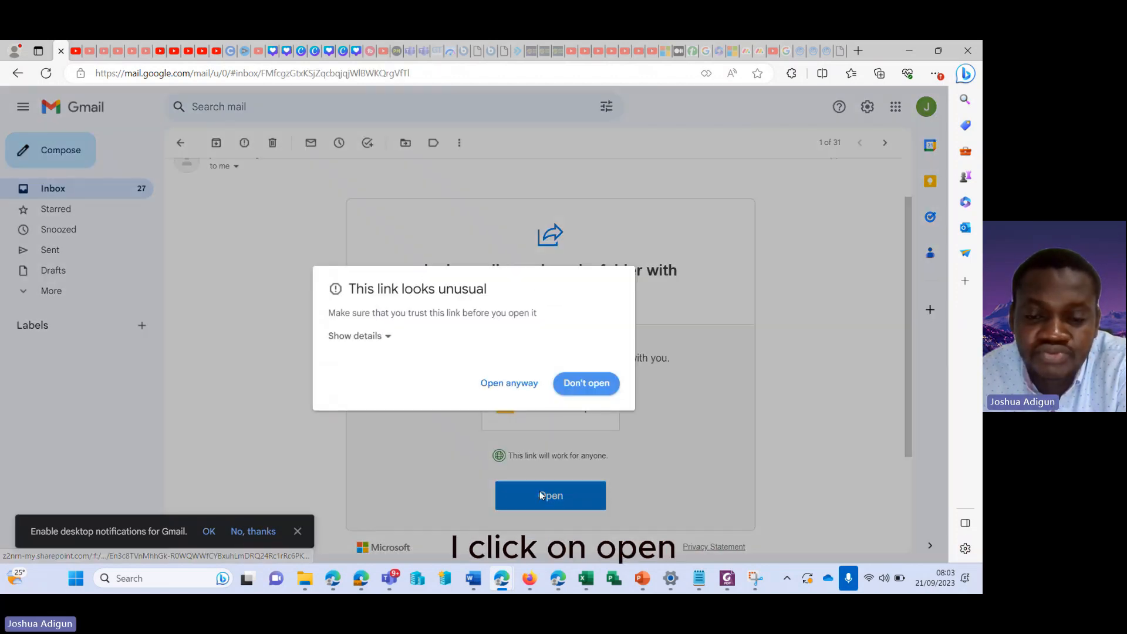
pyautogui.click(388, 343)
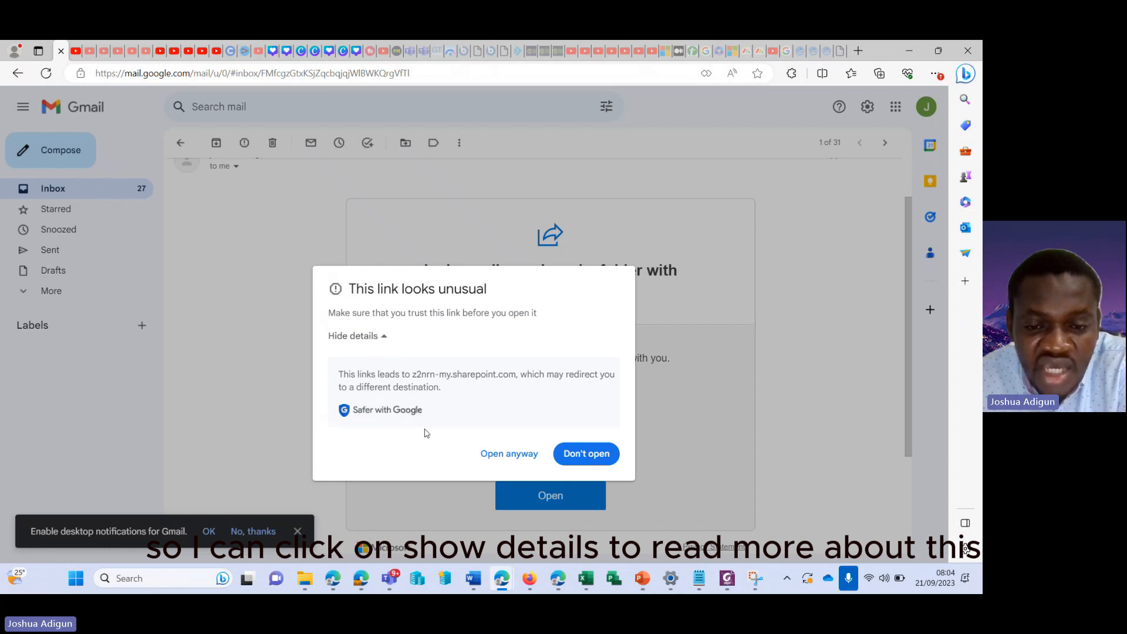
pyautogui.click(513, 458)
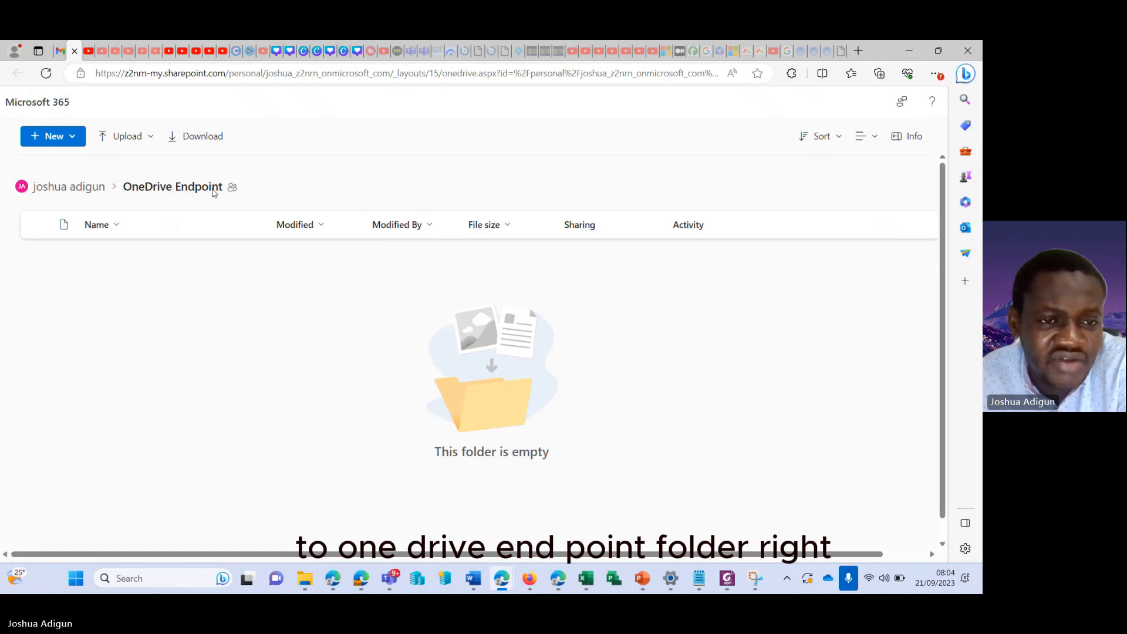
# Go up to the guest's top-level file view and reload it with ga=5 in the URL
pyautogui.click(74, 187)
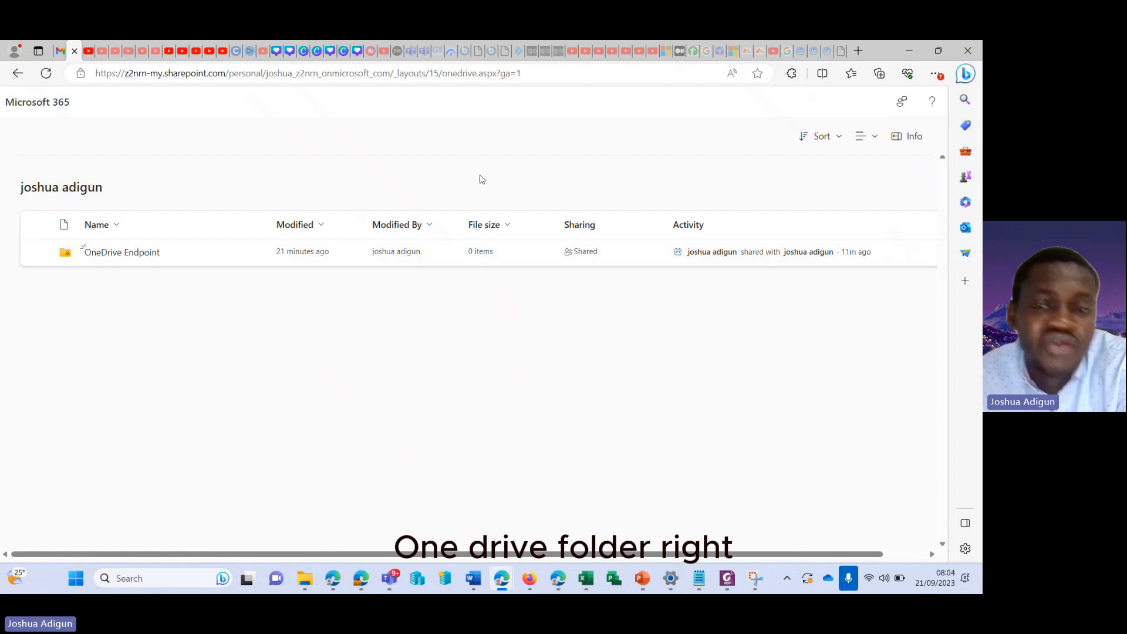
pyautogui.click(533, 77)
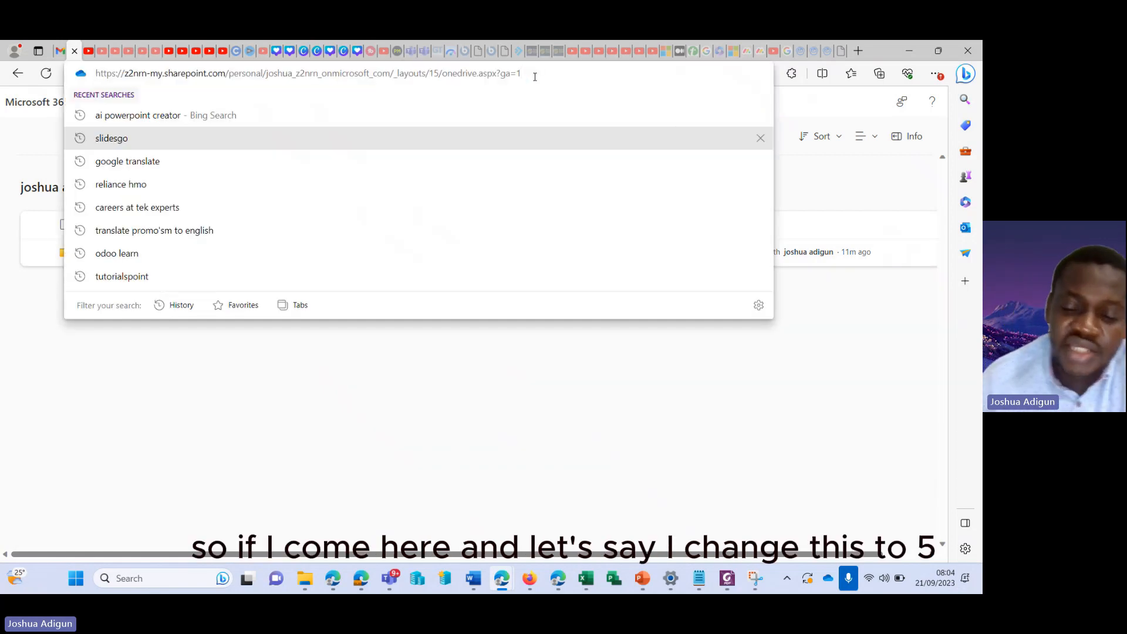
pyautogui.press('BackSpace')
pyautogui.write('5')
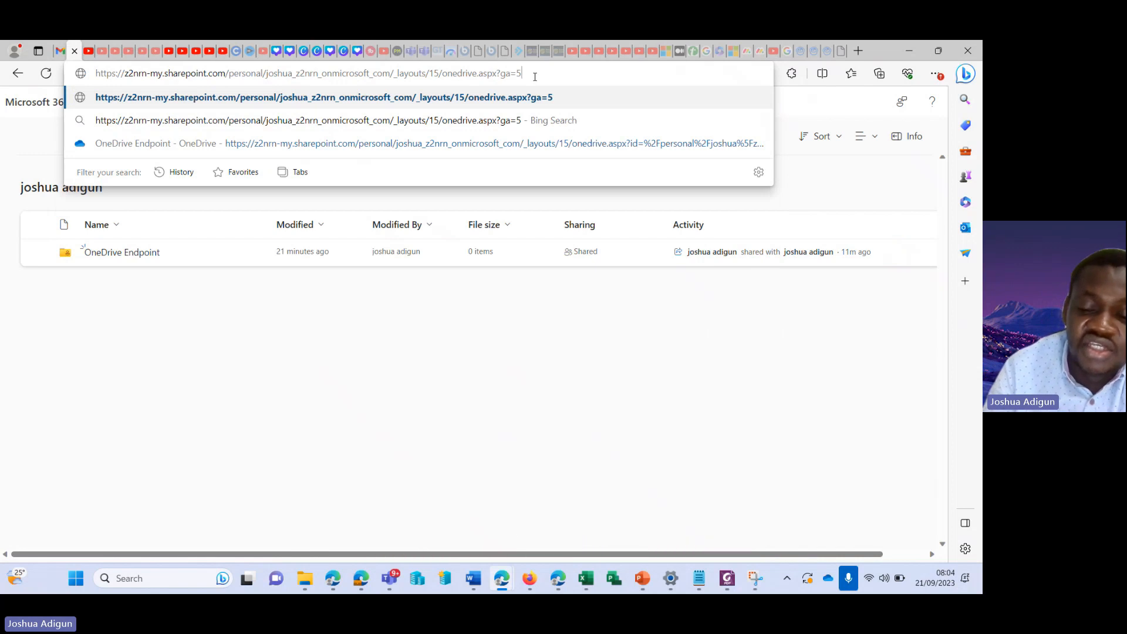
pyautogui.press('Return')
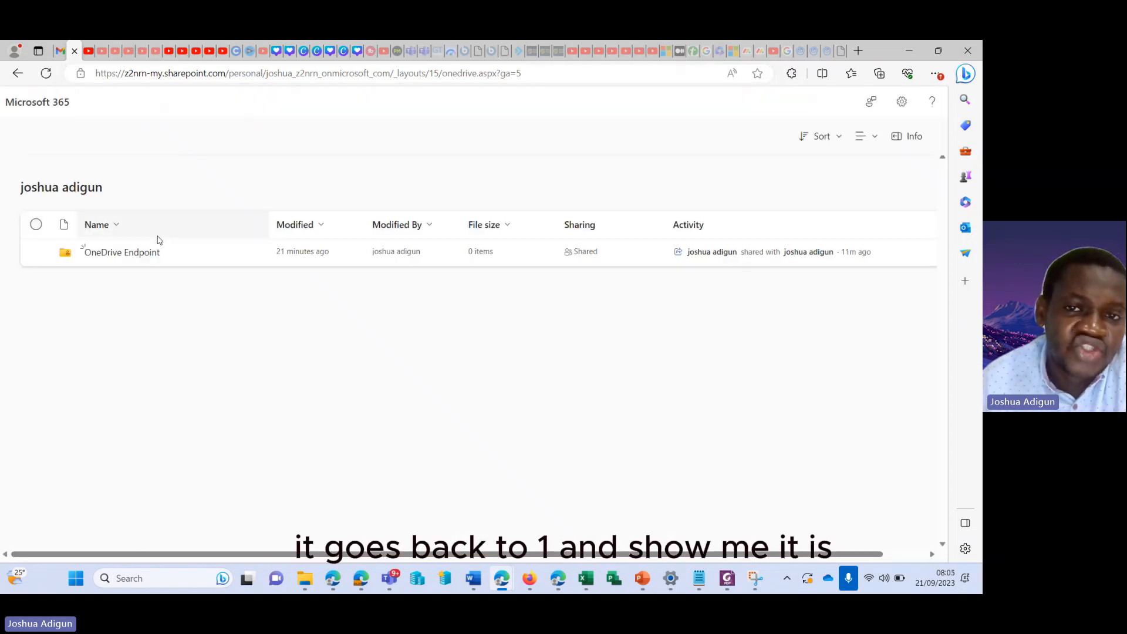
# Change the URL's ga parameter to 0 and reload; only OneDrive Endpoint remains listed
pyautogui.doubleClick(539, 74)
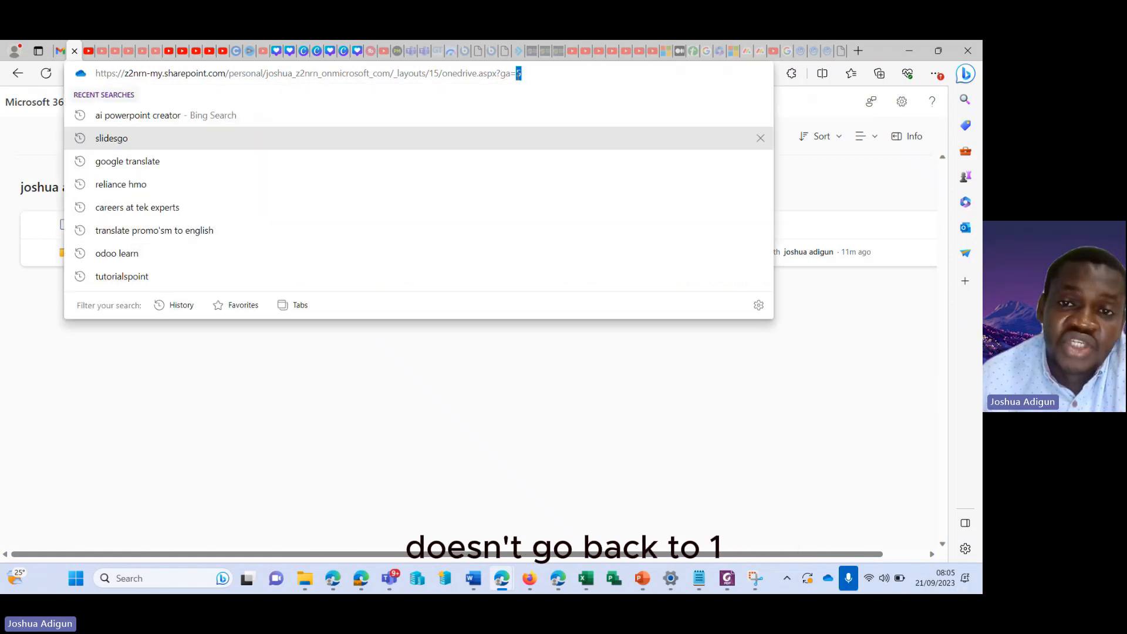
pyautogui.click(462, 343)
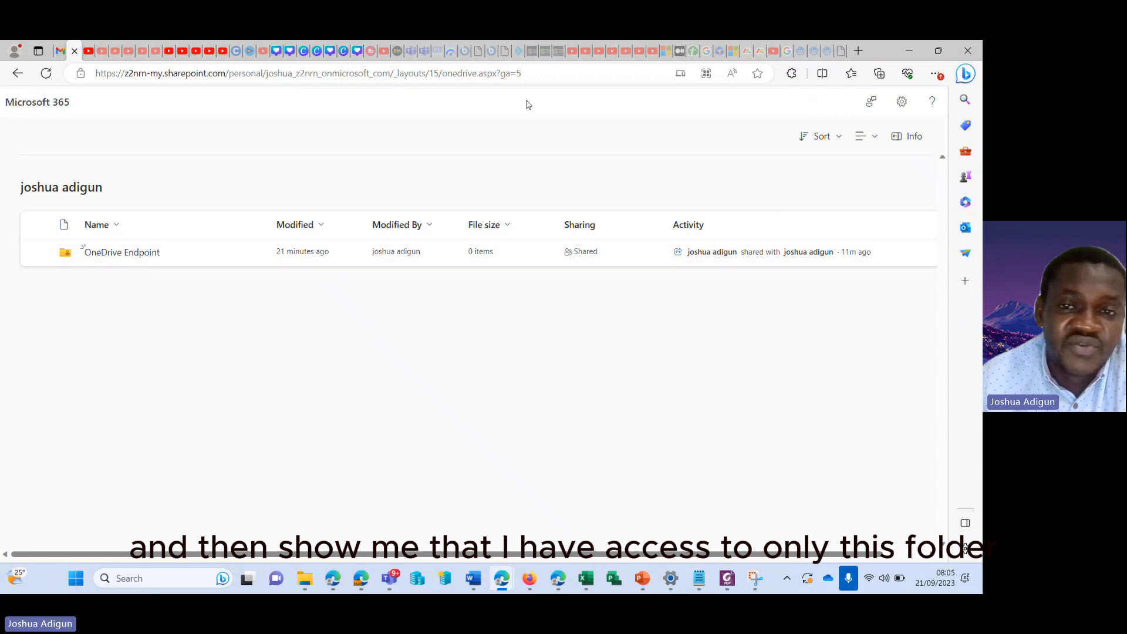
pyautogui.click(540, 76)
pyautogui.click(540, 76)
pyautogui.press('BackSpace')
pyautogui.write('0')
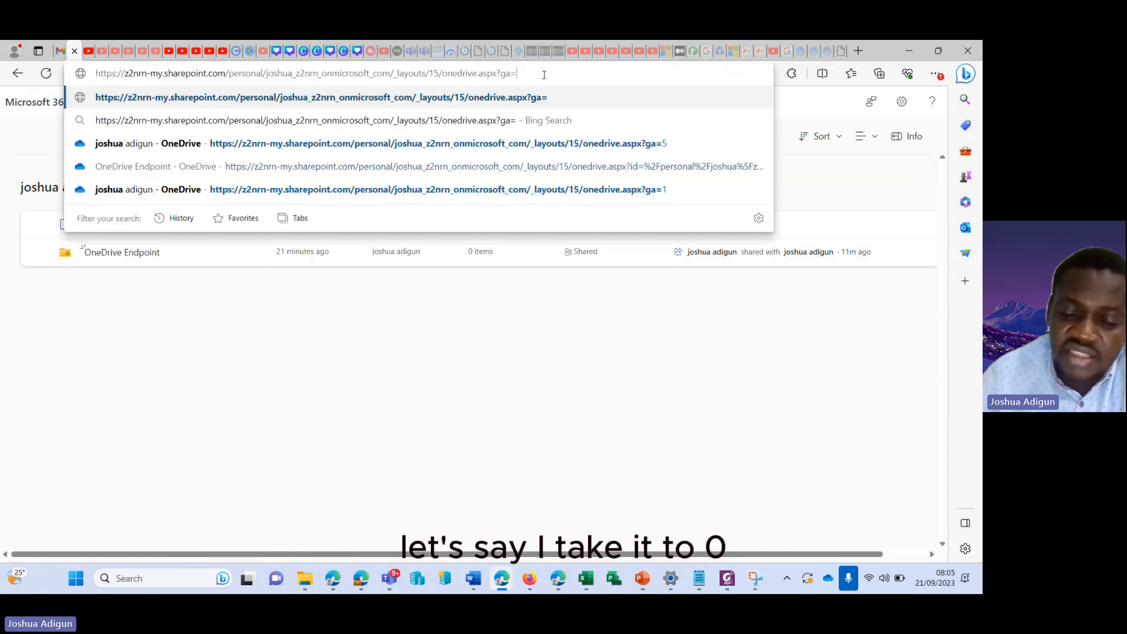
pyautogui.press('Return')
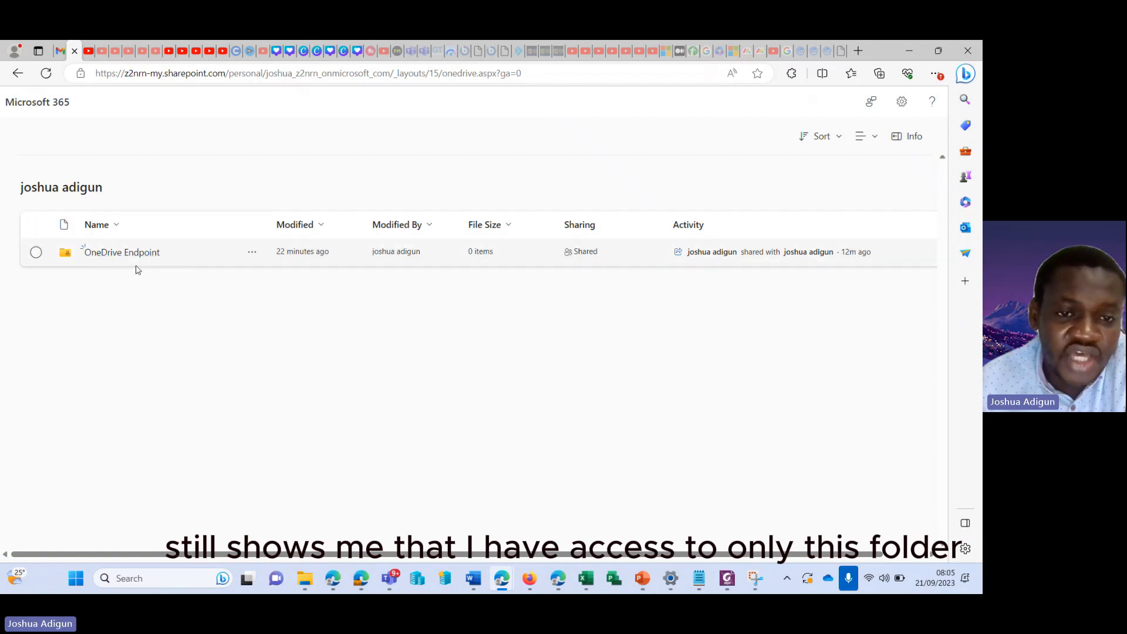
pyautogui.moveTo(561, 580)
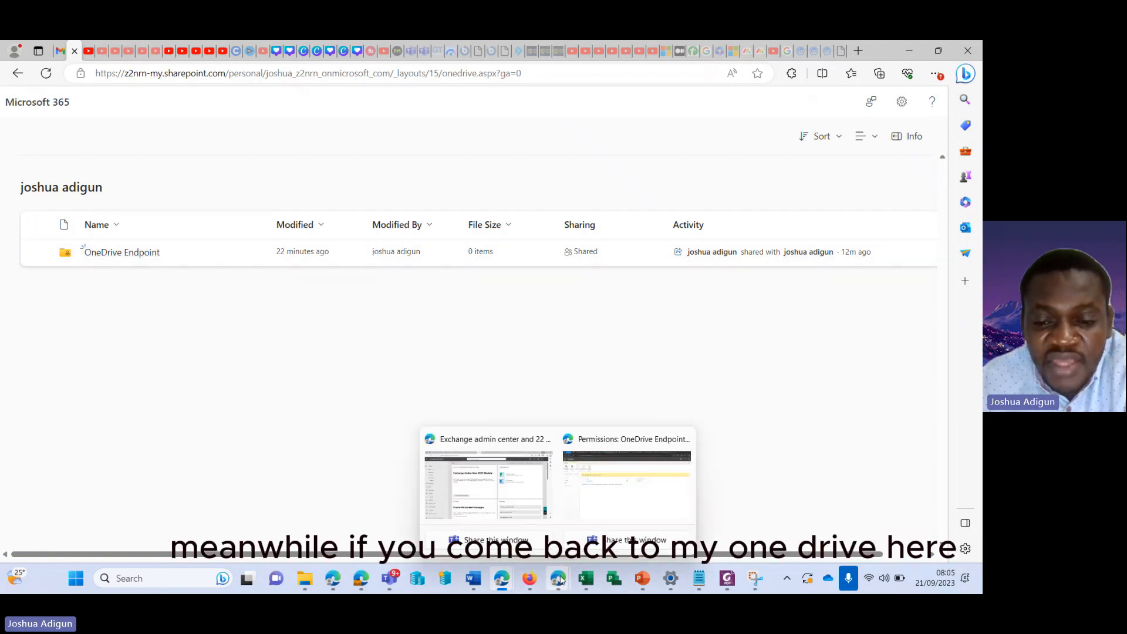
pyautogui.click(606, 498)
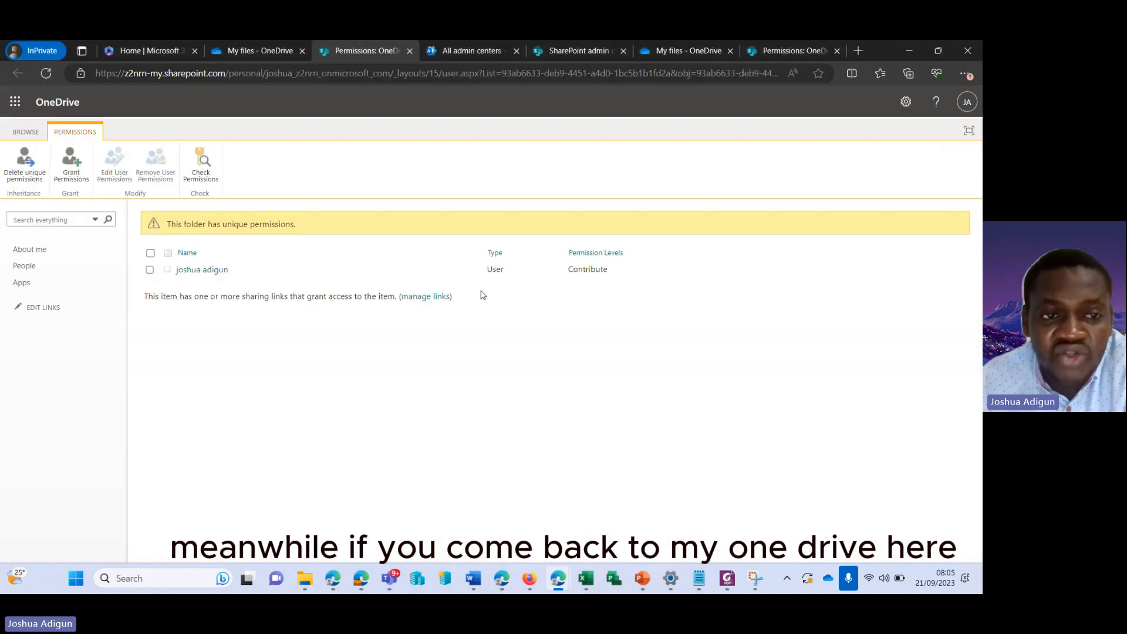
pyautogui.click(258, 49)
pyautogui.click(621, 142)
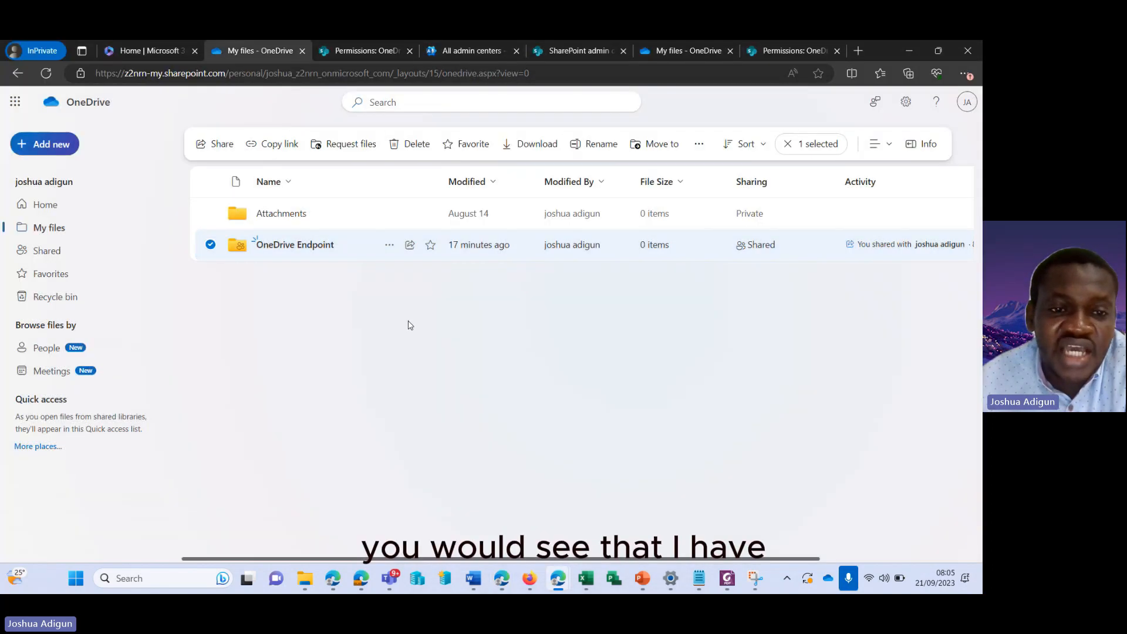
pyautogui.click(409, 325)
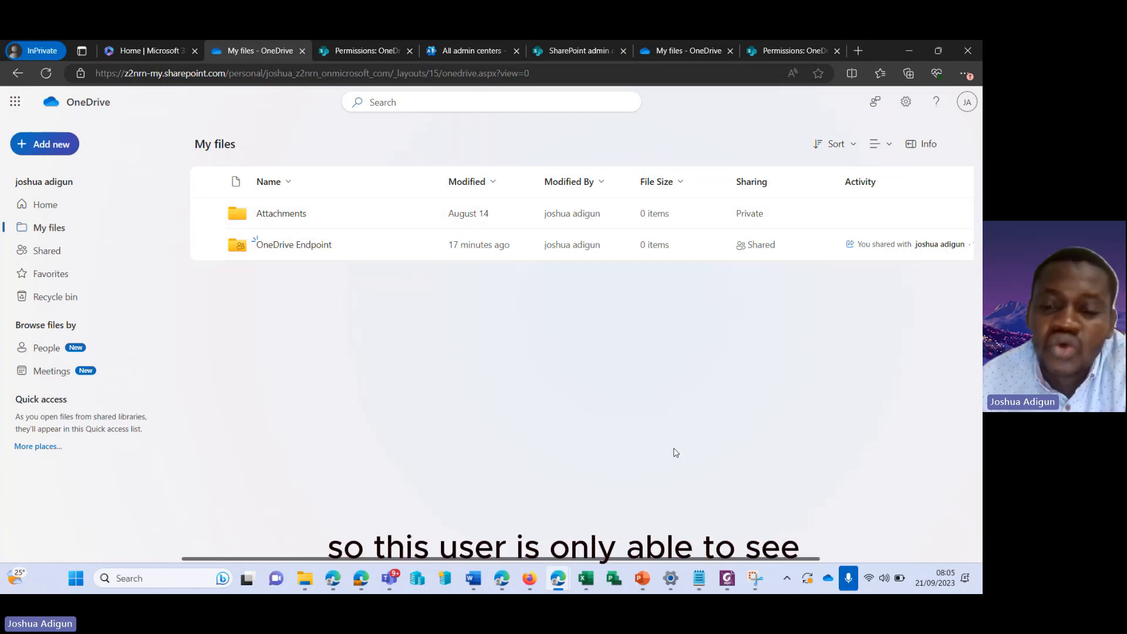
pyautogui.moveTo(540, 581)
pyautogui.moveTo(503, 583)
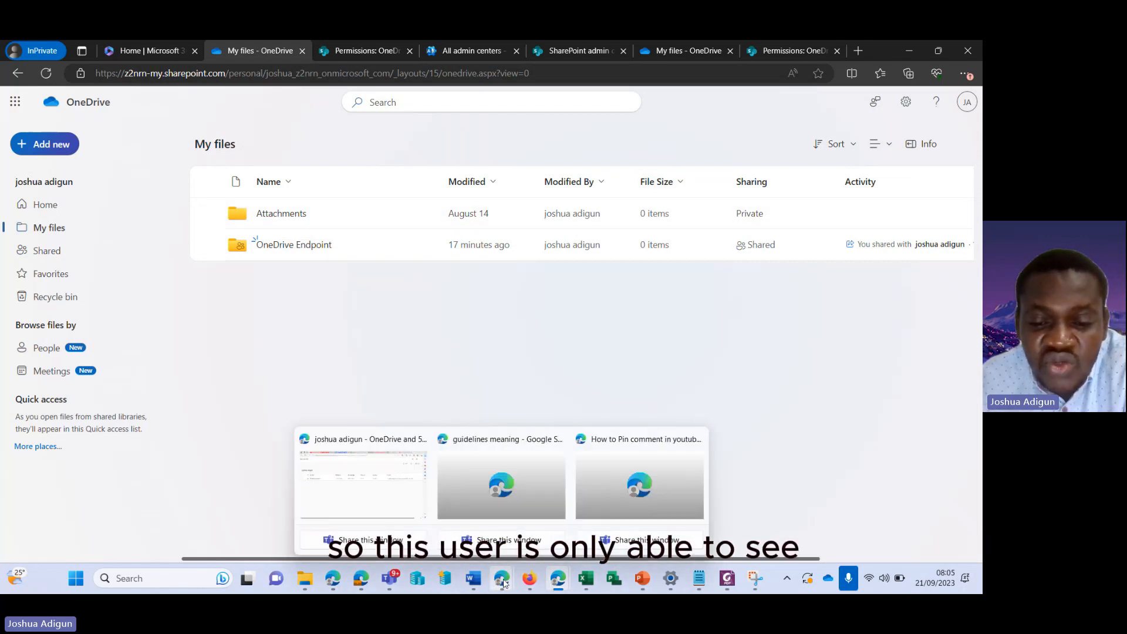
pyautogui.click(382, 485)
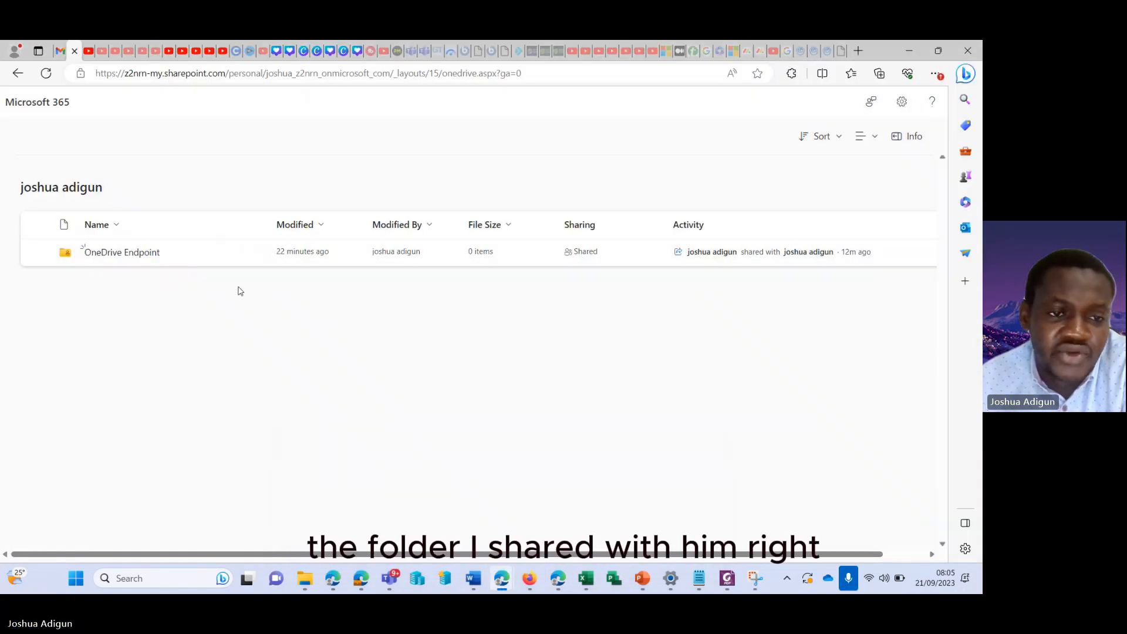
# Open the OneDrive Endpoint folder from the guest's file list
pyautogui.click(126, 257)
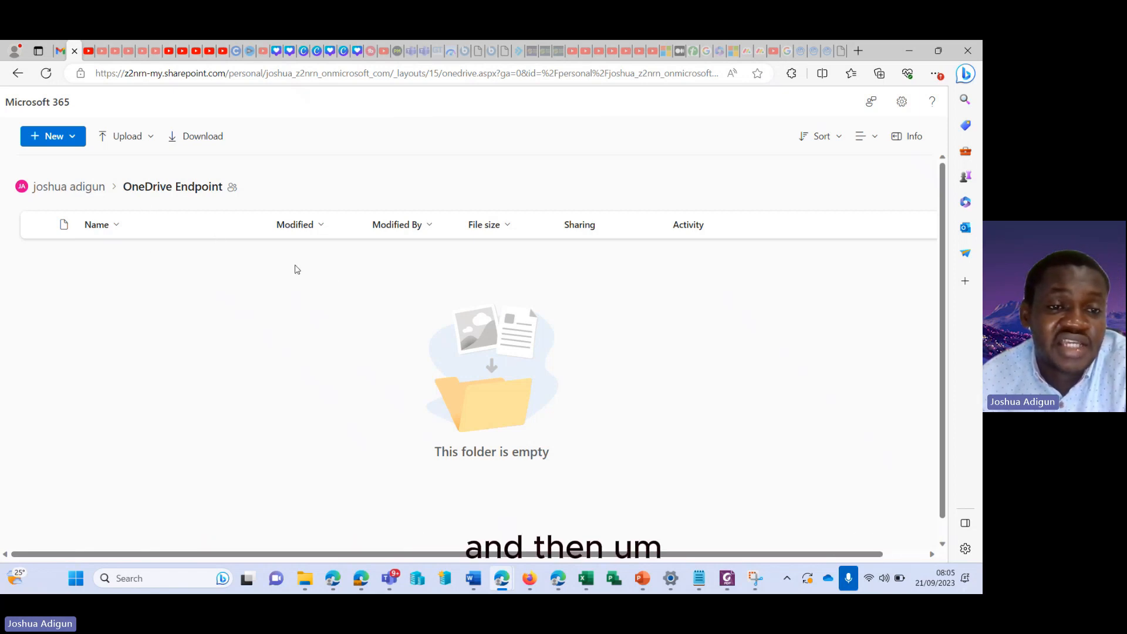
# Upload the 7.55 MB wepik zip file from Downloads into OneDrive Endpoint
pyautogui.click(149, 137)
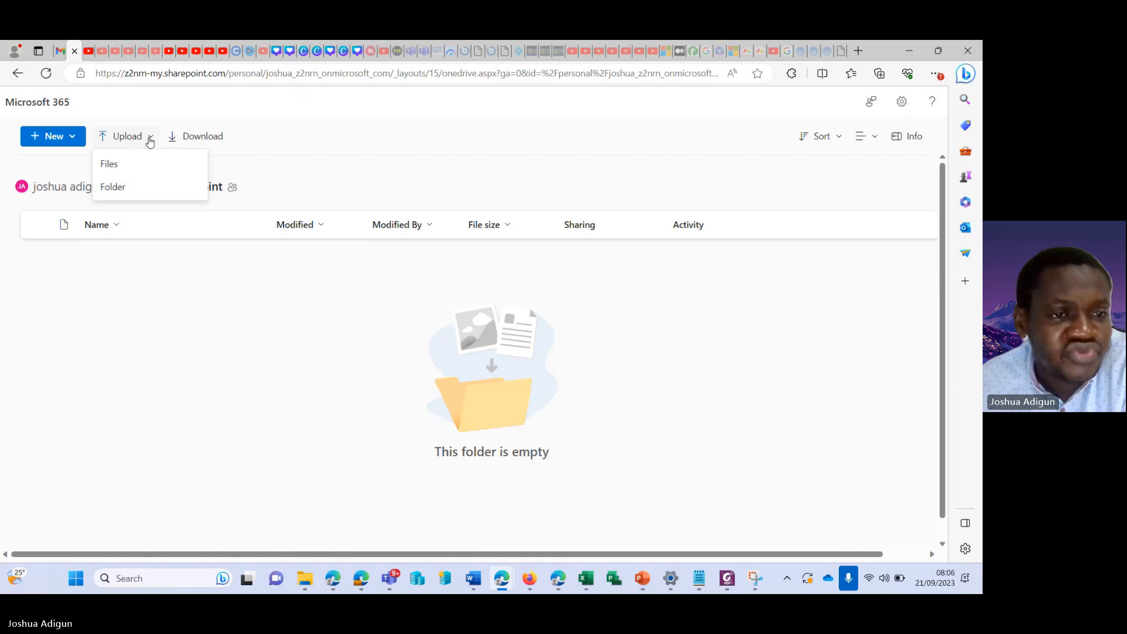
pyautogui.click(120, 170)
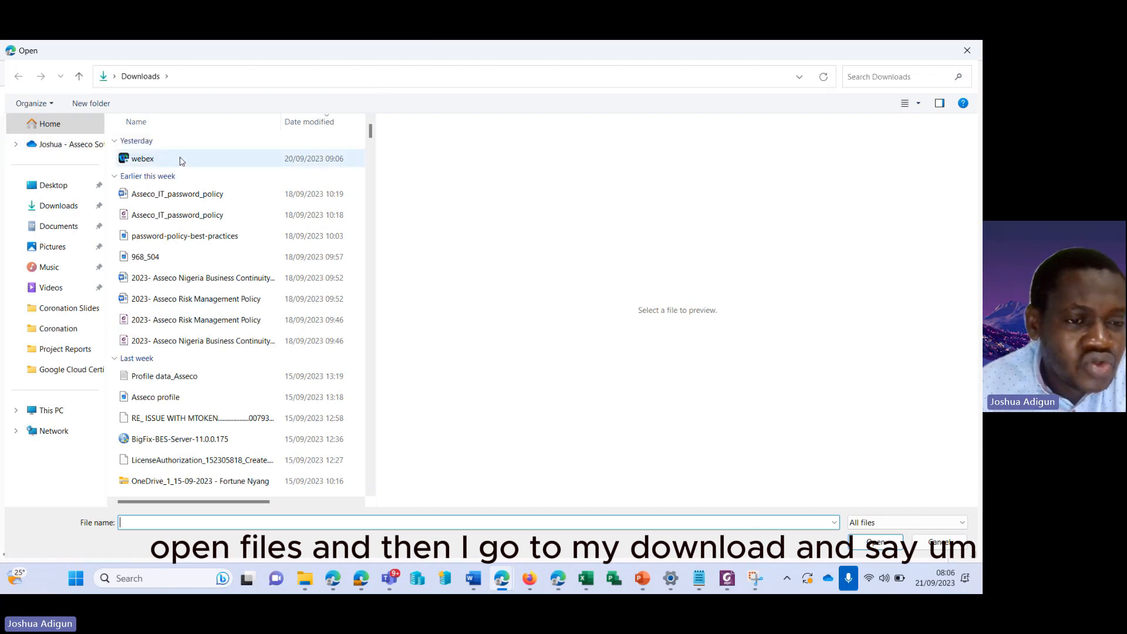
pyautogui.scroll(-3, 193, 170)
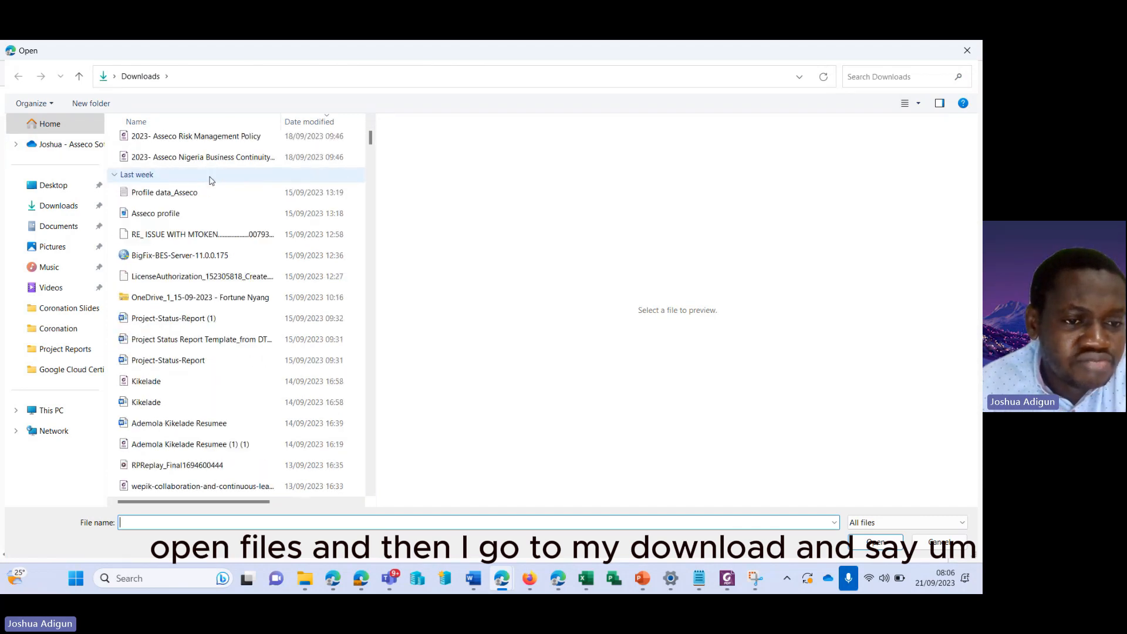
pyautogui.scroll(-5, 212, 180)
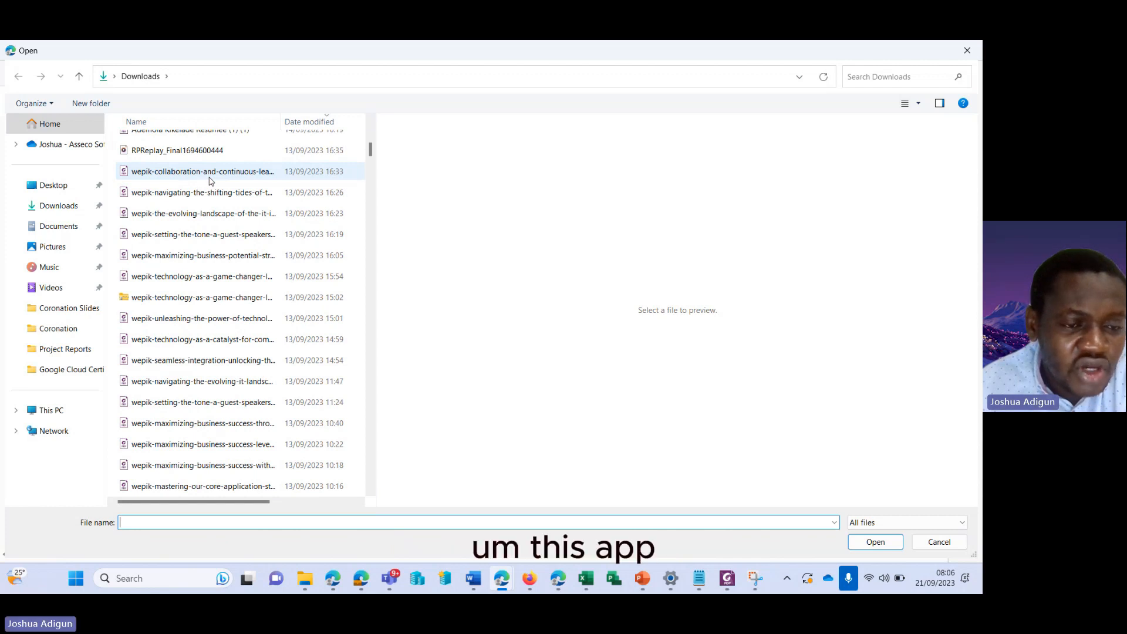
pyautogui.doubleClick(196, 297)
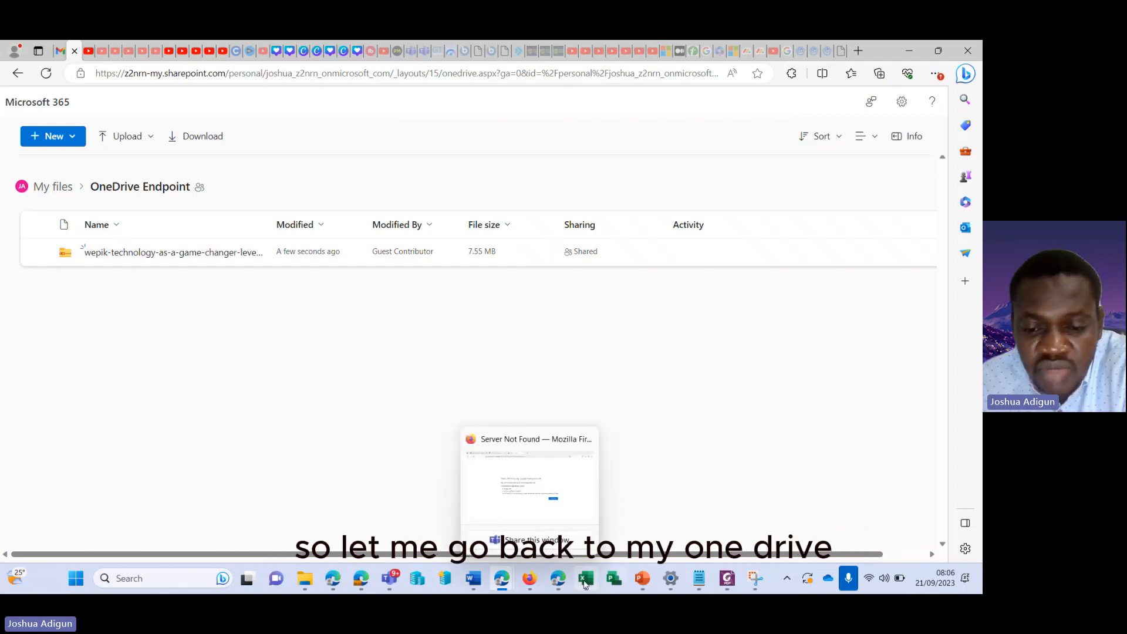
# Switch to the owner's My files window and open the OneDrive Endpoint folder there
pyautogui.moveTo(562, 586)
pyautogui.click(584, 454)
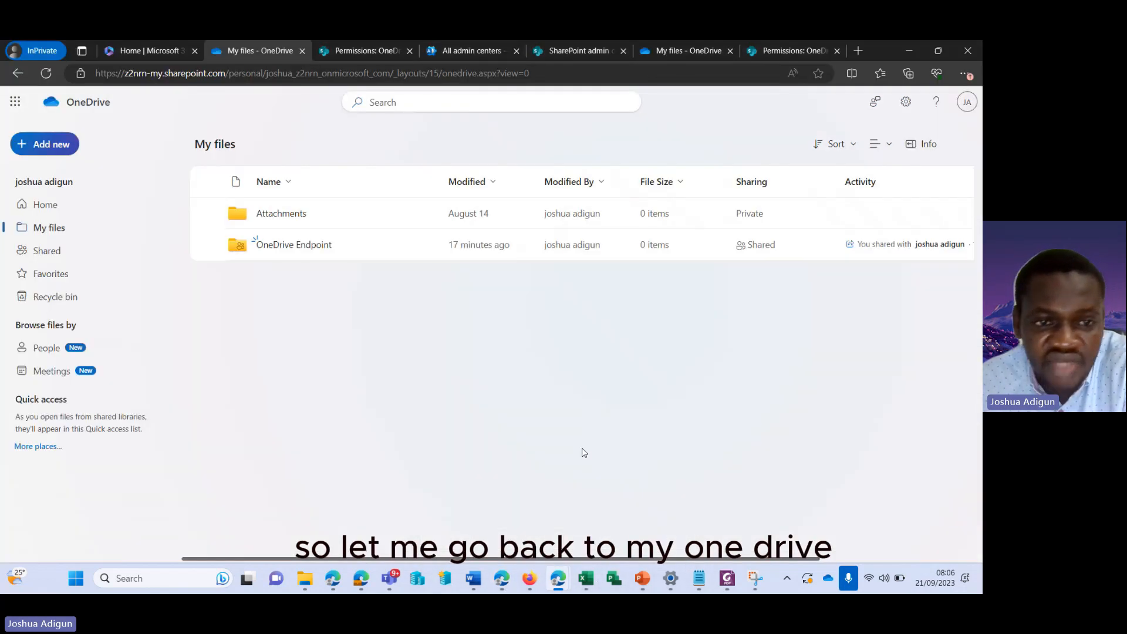
pyautogui.click(286, 246)
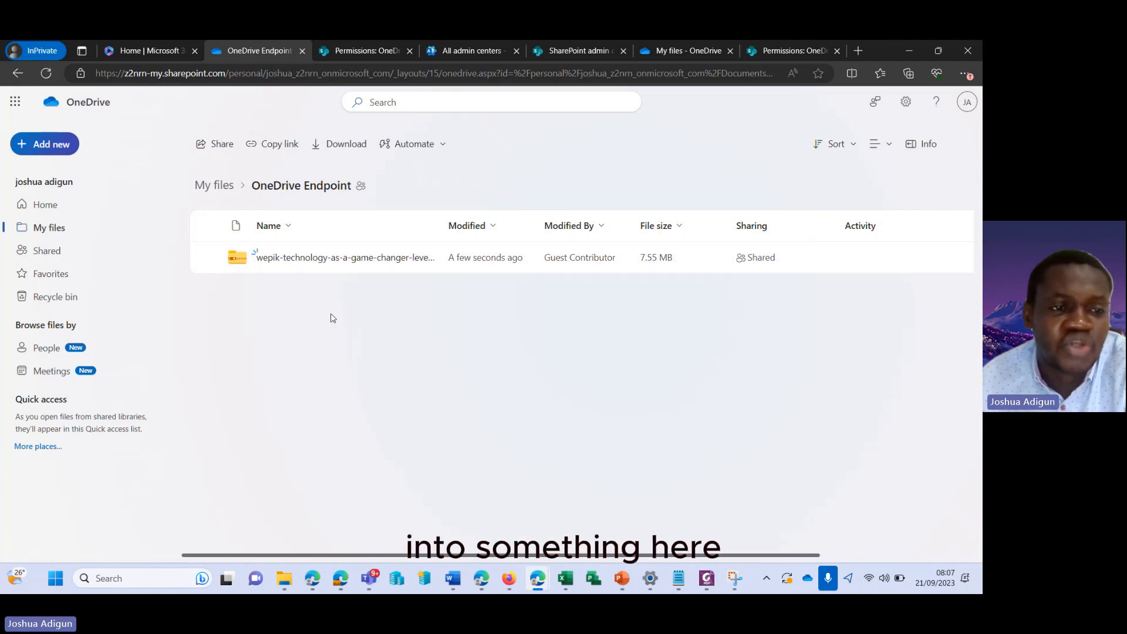
# Add a new Word document to OneDrive Endpoint and close the Word for the web privacy notice
pyautogui.click(57, 154)
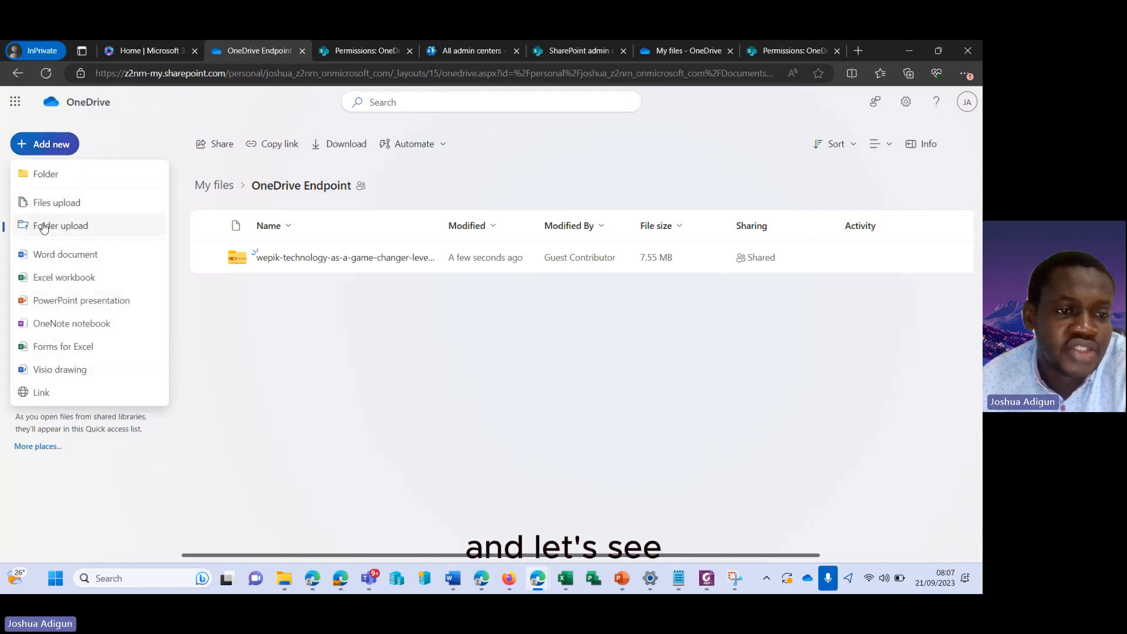
pyautogui.click(47, 255)
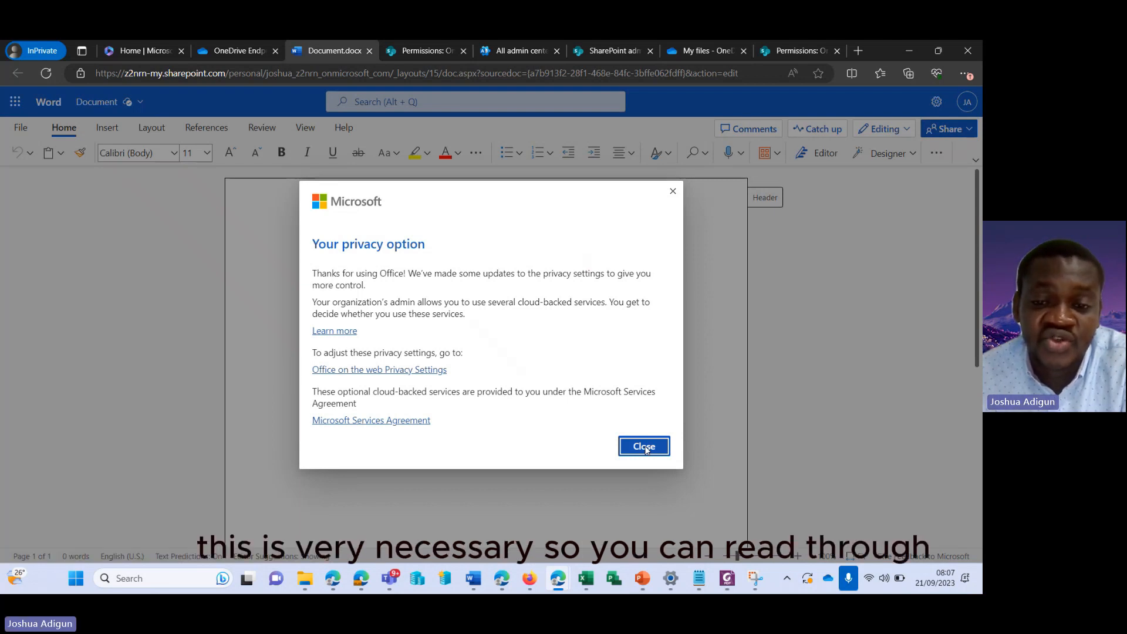
pyautogui.click(645, 447)
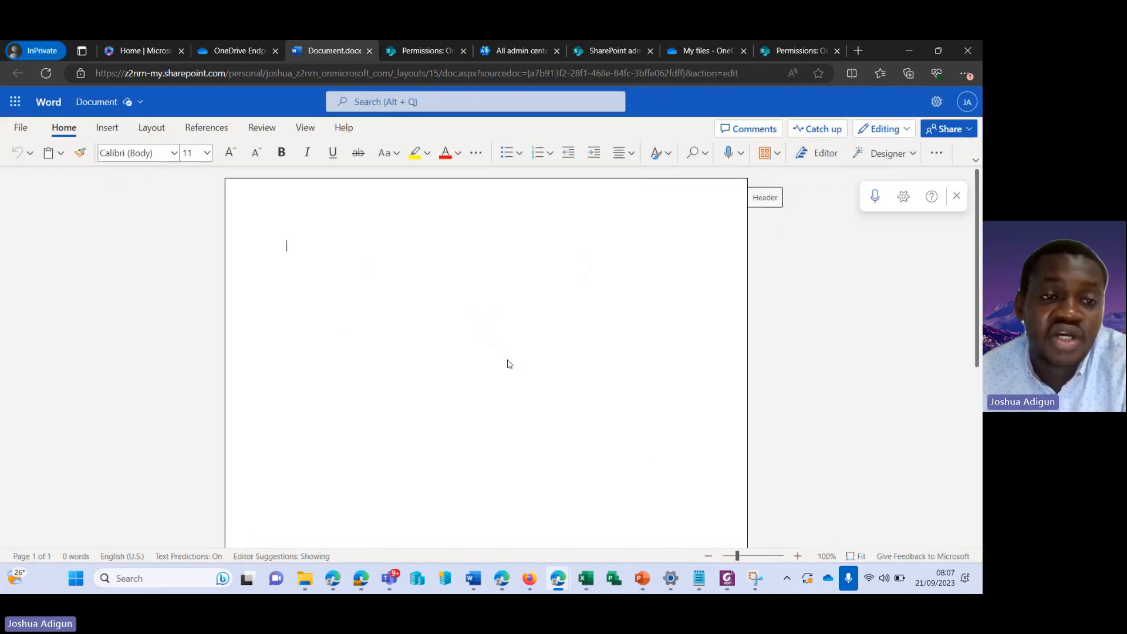
# Rename the document 'OneDrive Collab' and type 'This is a file I am collaborationg on.'
pyautogui.click(100, 106)
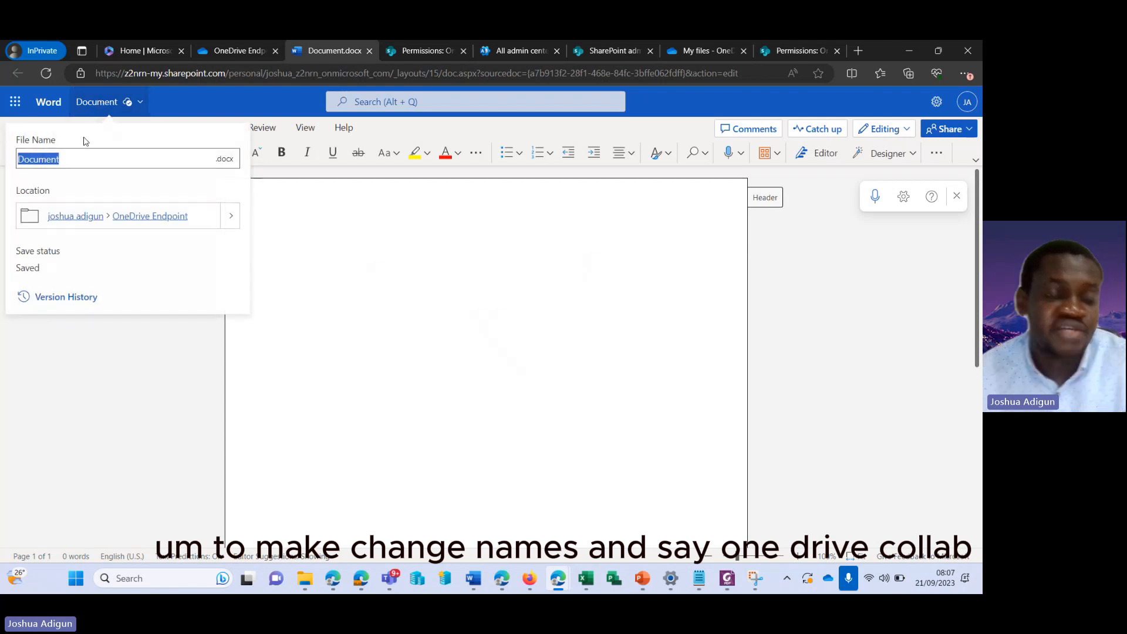
pyautogui.write('One')
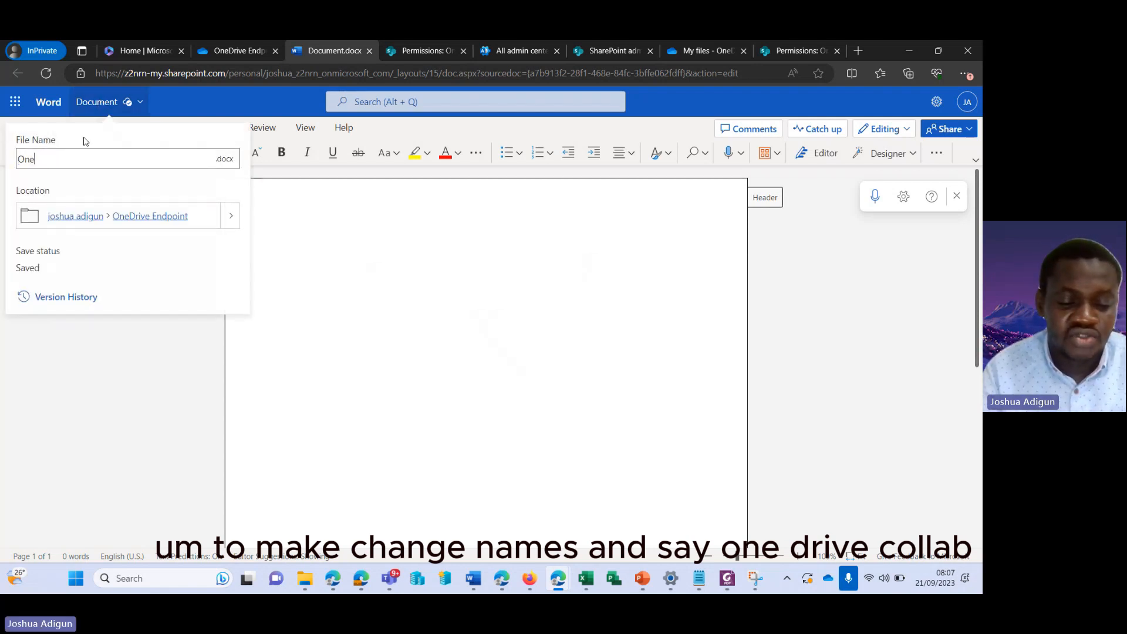
pyautogui.write('Drive Colla')
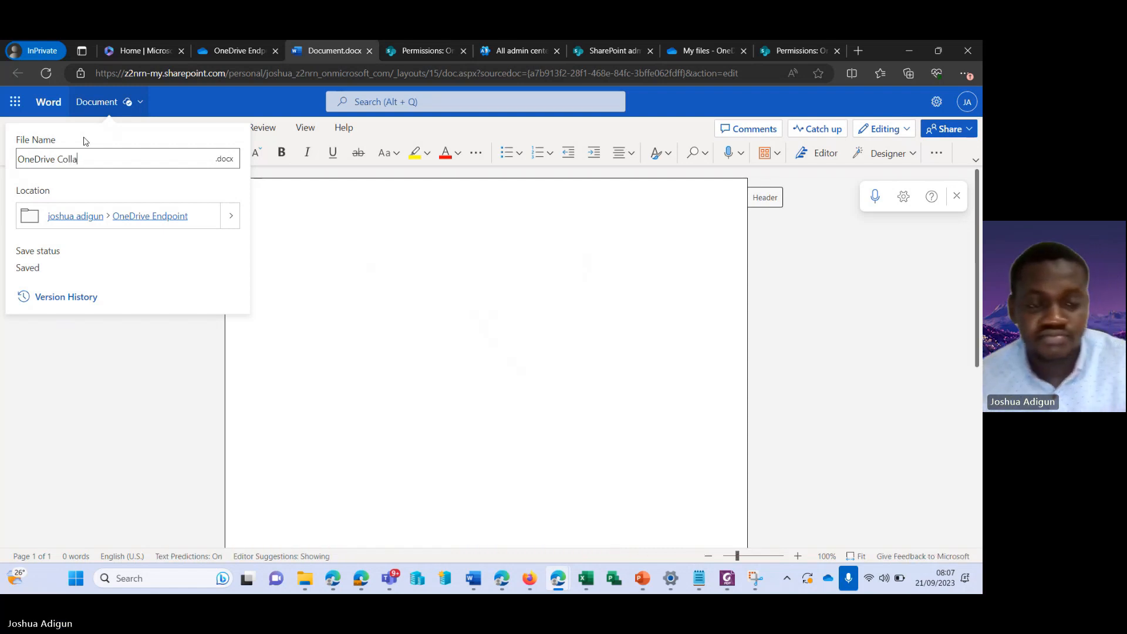
pyautogui.write('b')
pyautogui.click(299, 316)
pyautogui.write('T')
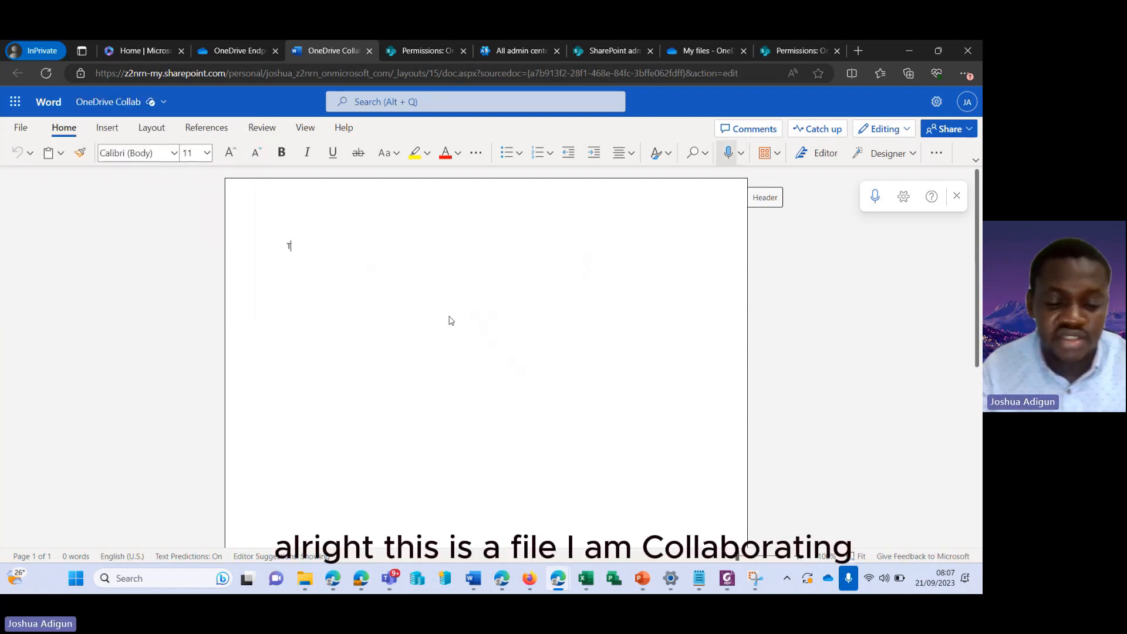
pyautogui.write('his is a fi')
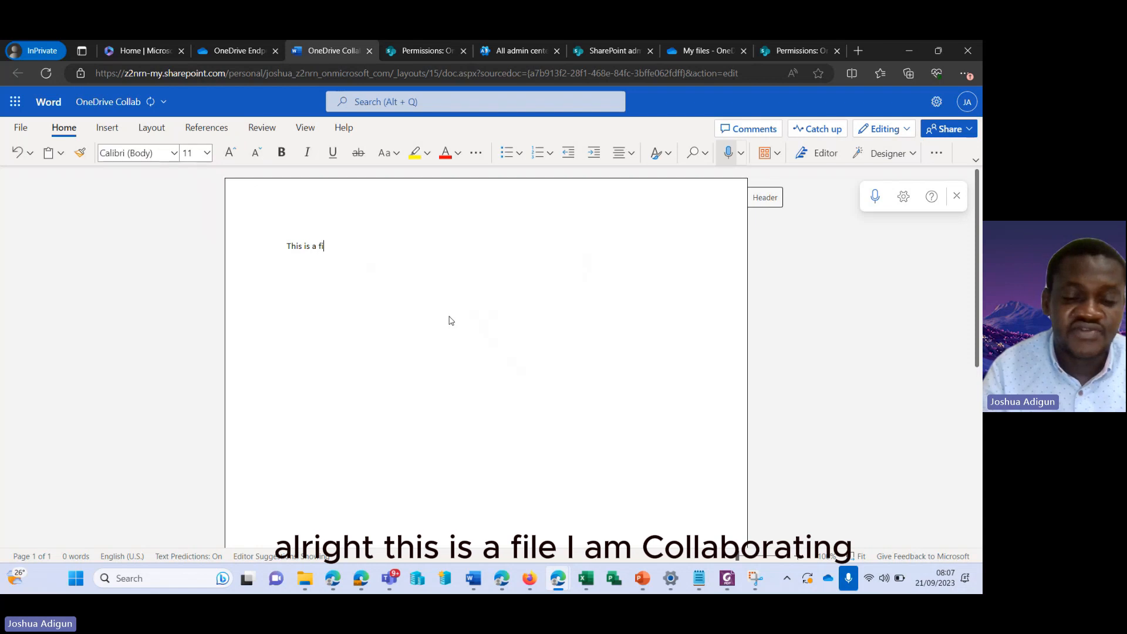
pyautogui.write('le I a')
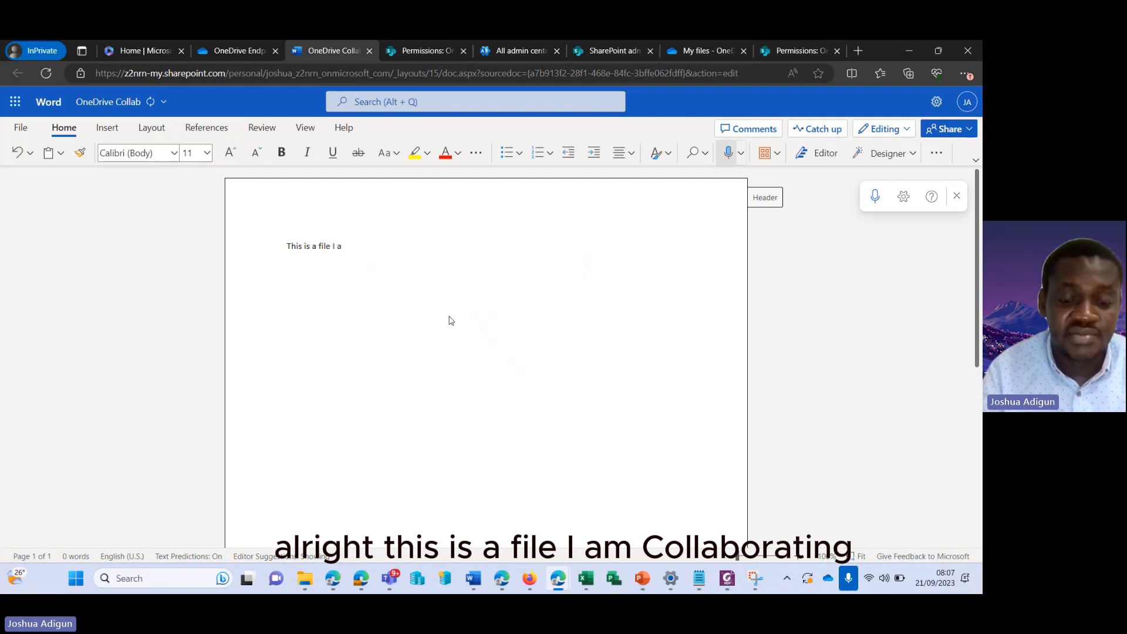
pyautogui.write('m collabor')
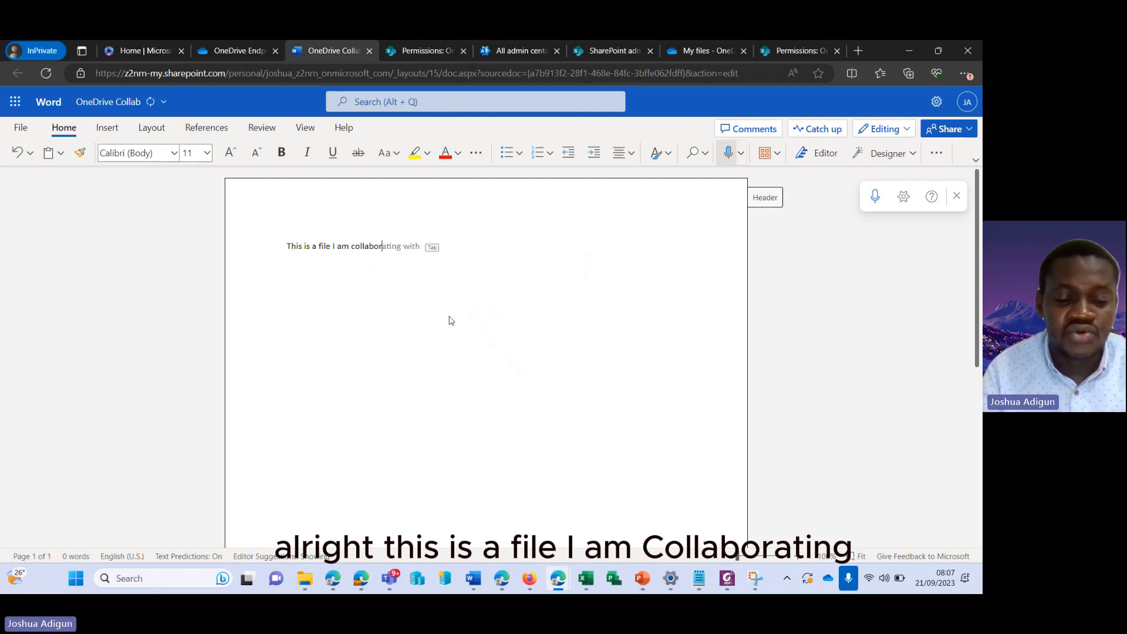
pyautogui.write('ation')
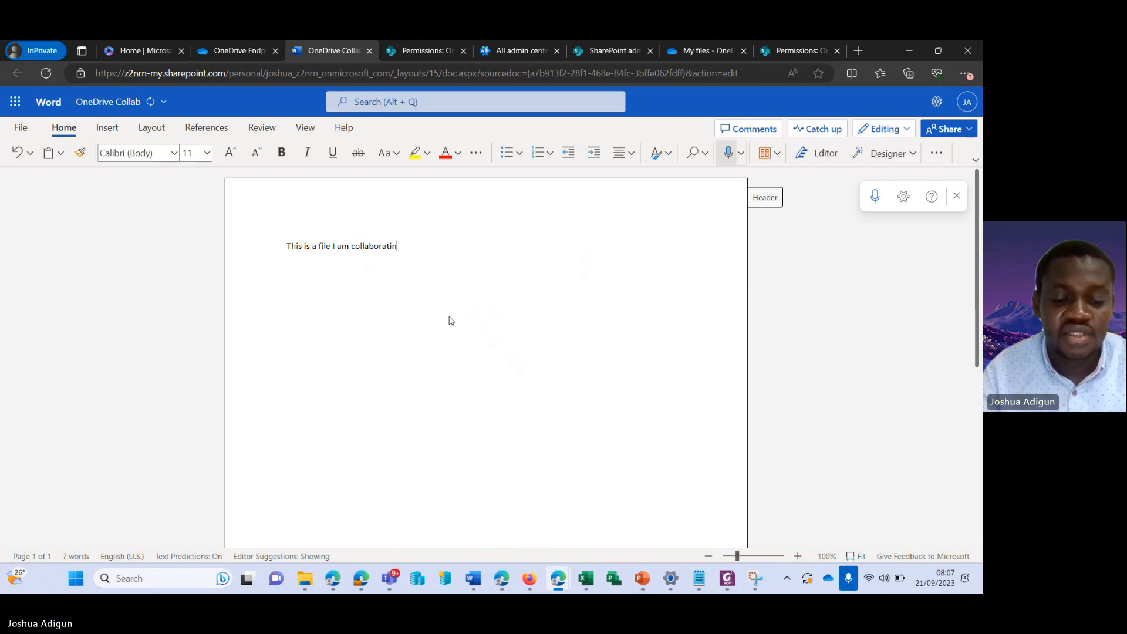
pyautogui.write('g on')
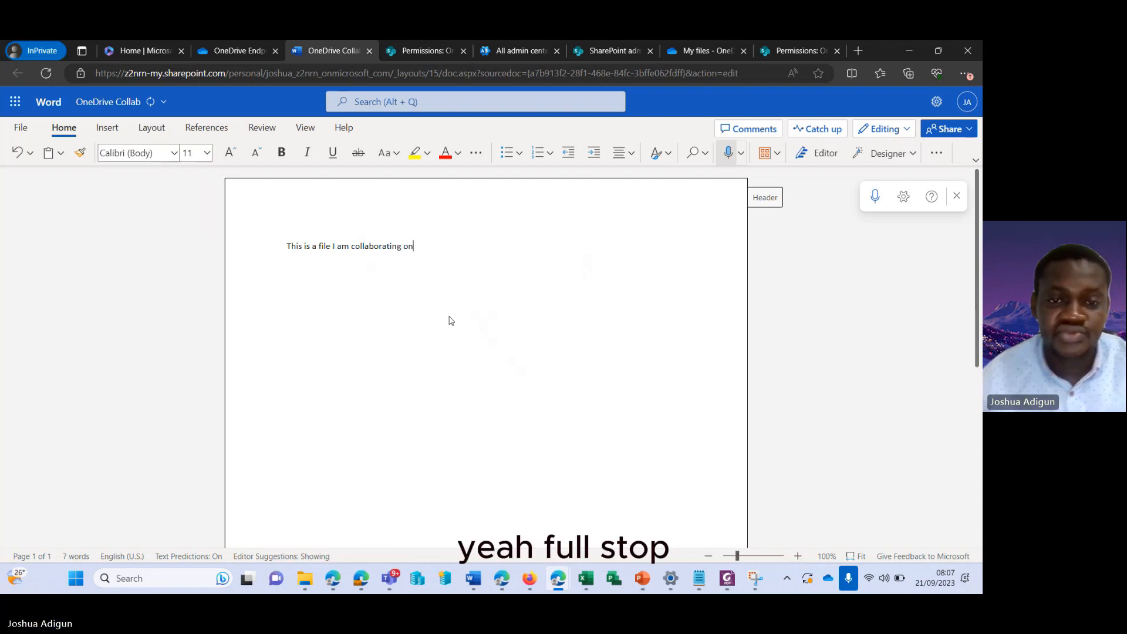
pyautogui.write('.')
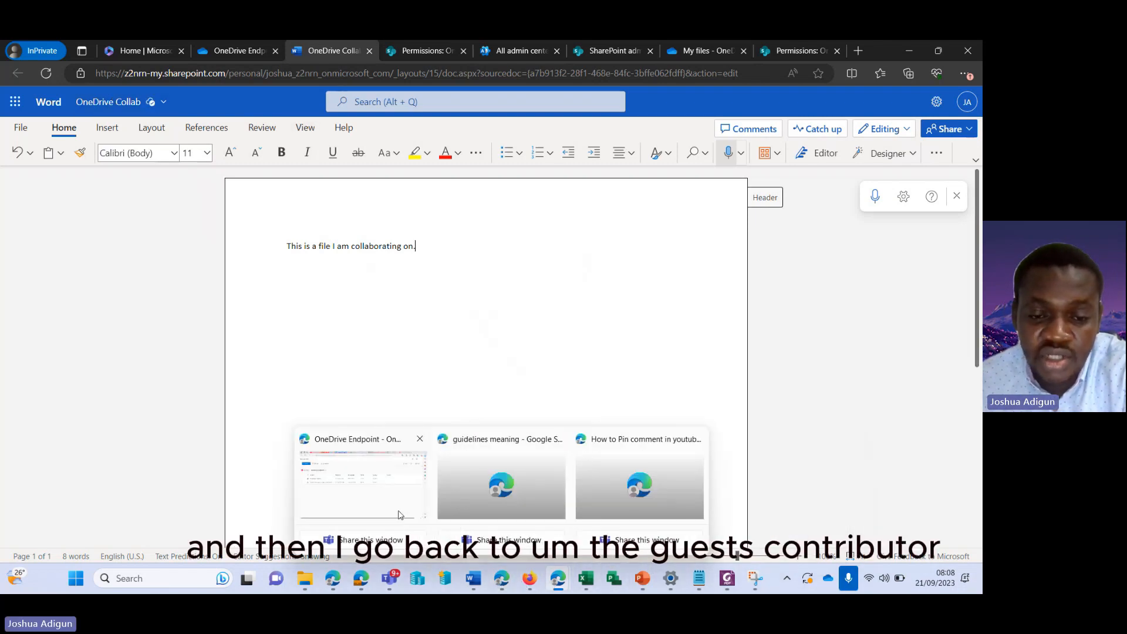
# As the guest, open OneDrive Collab.docx, add the contributing reply line and delete the repeated 'am'
pyautogui.click(377, 504)
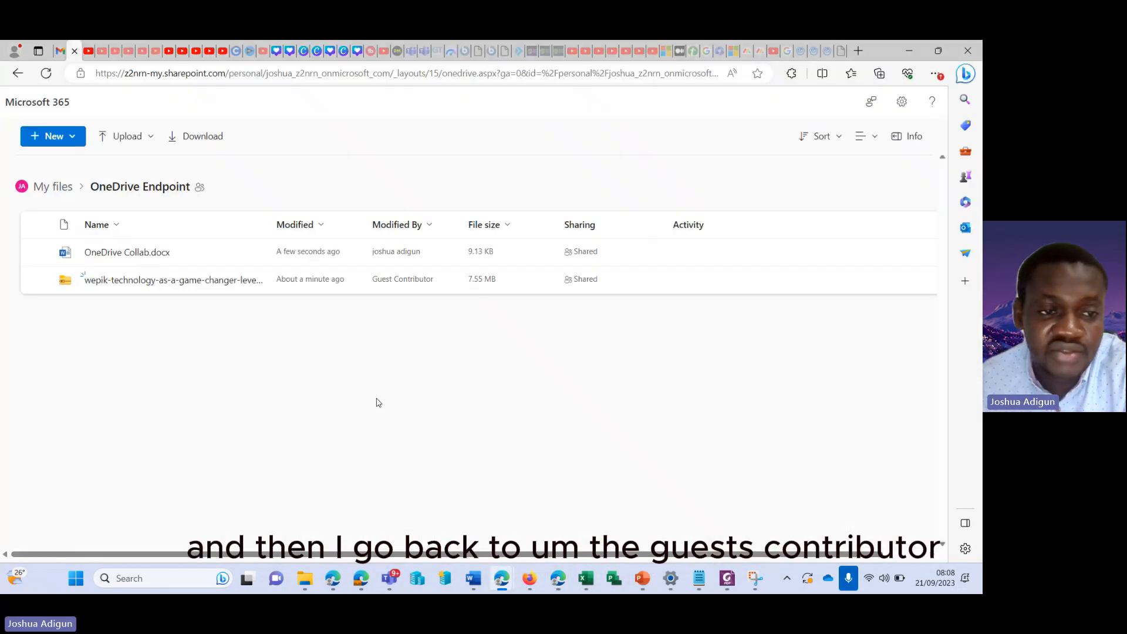
pyautogui.click(133, 253)
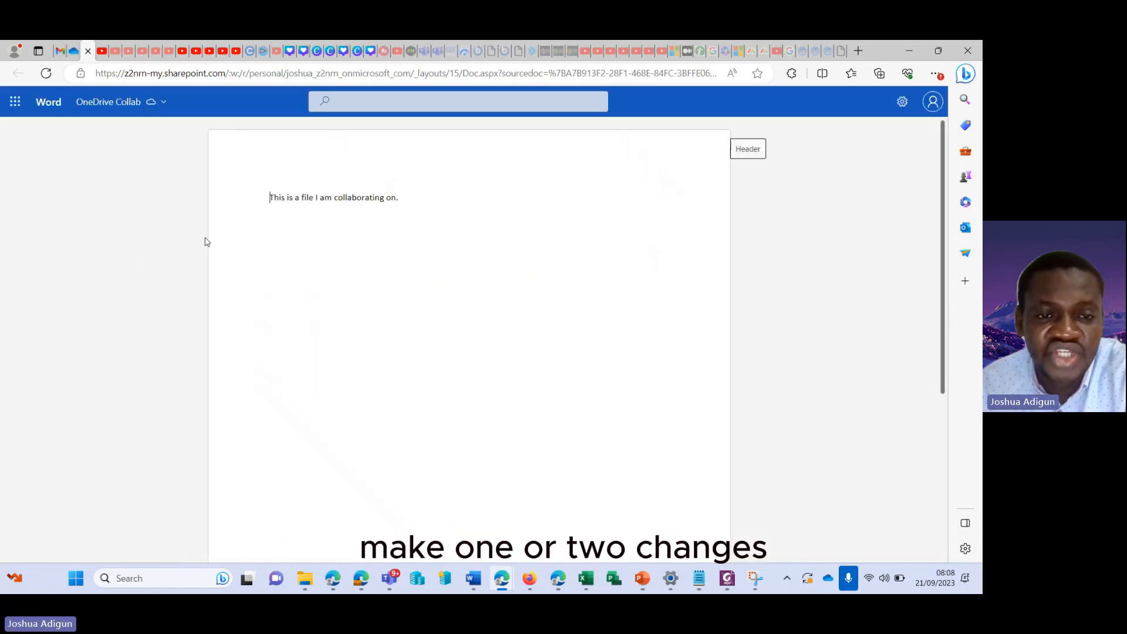
pyautogui.click(428, 252)
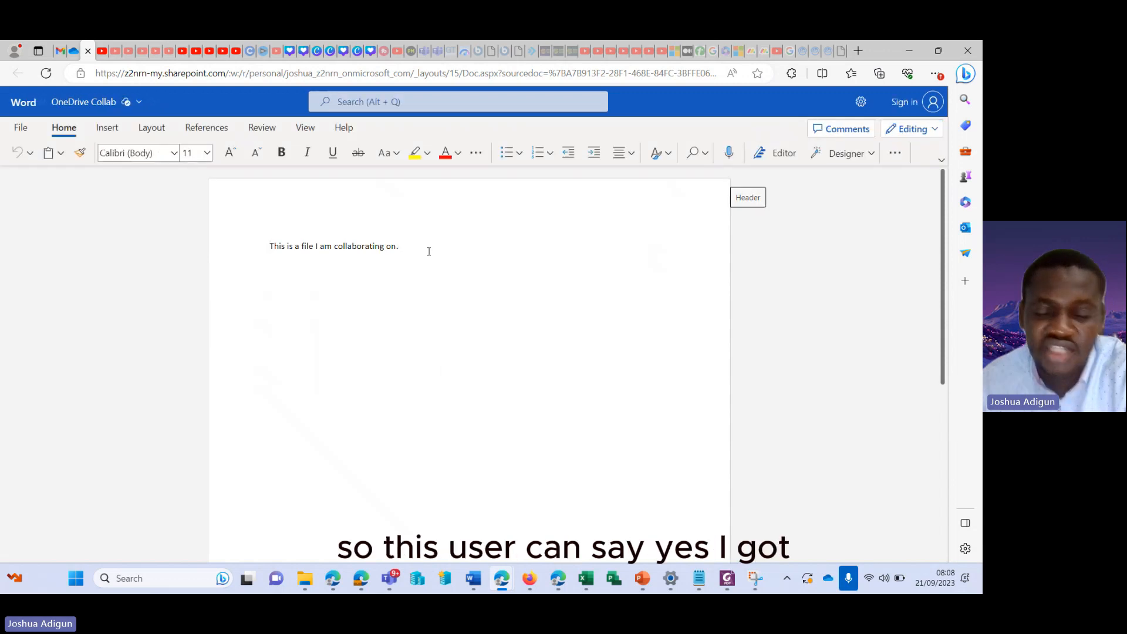
pyautogui.press('Return')
pyautogui.write('Yes, I c')
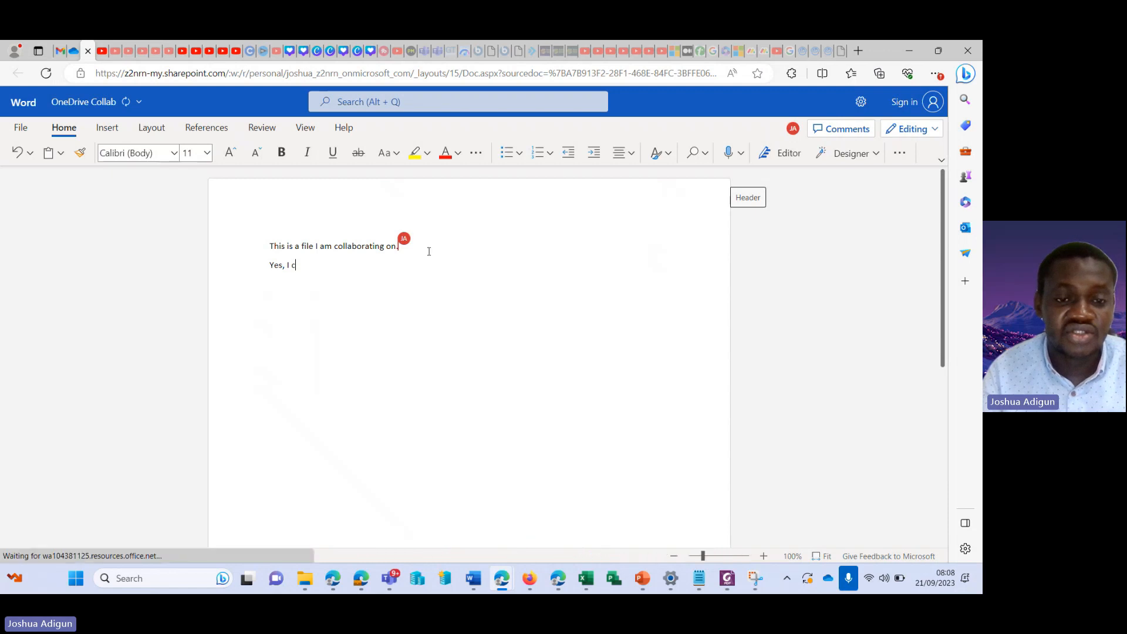
pyautogui.press('BackSpace')
pyautogui.write('got the fil')
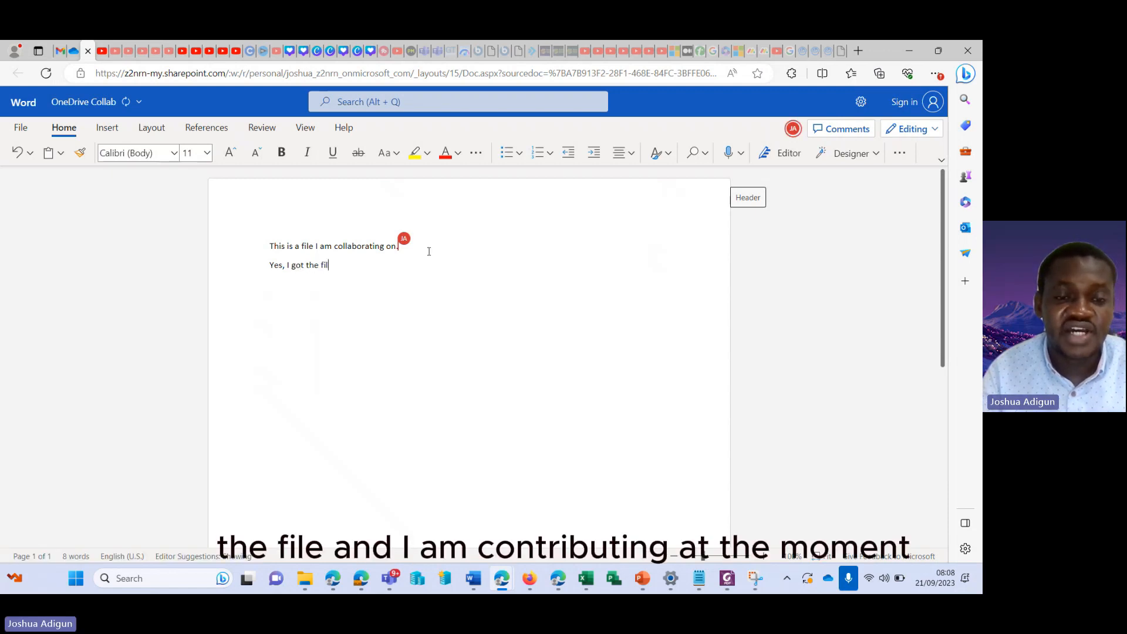
pyautogui.write('e, I am ')
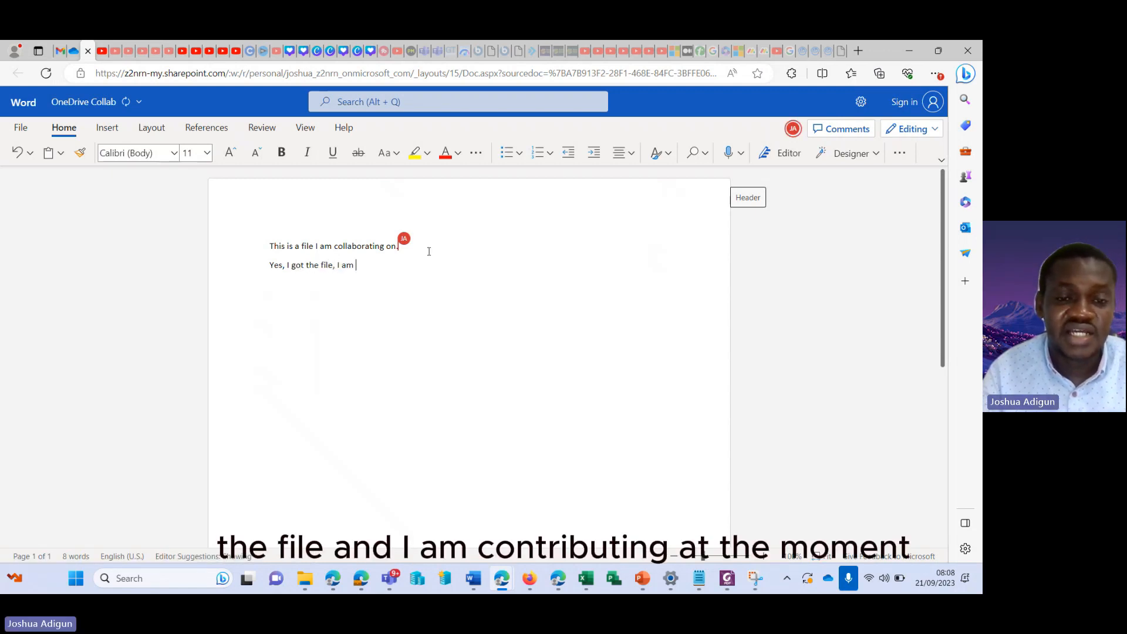
pyautogui.write('am con')
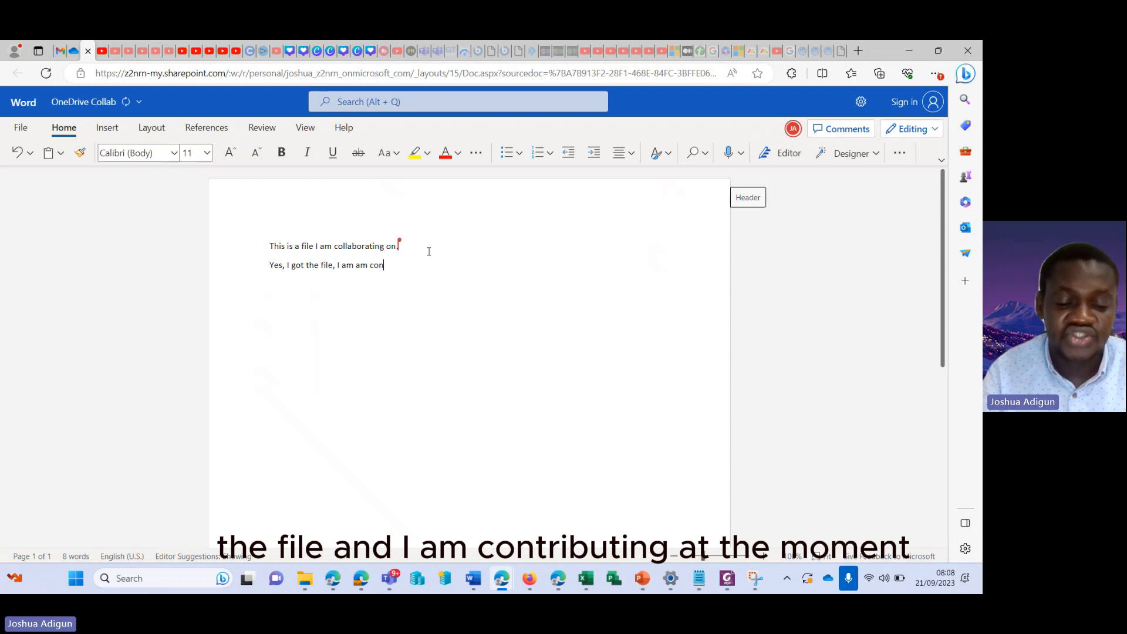
pyautogui.write('tributing')
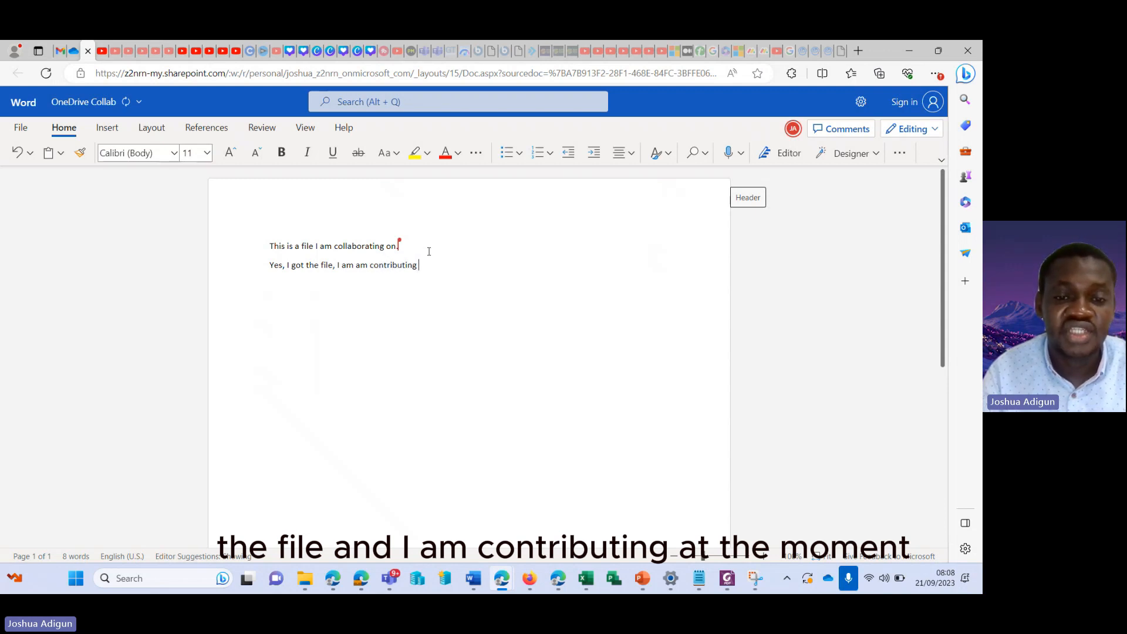
pyautogui.write(' at the mom')
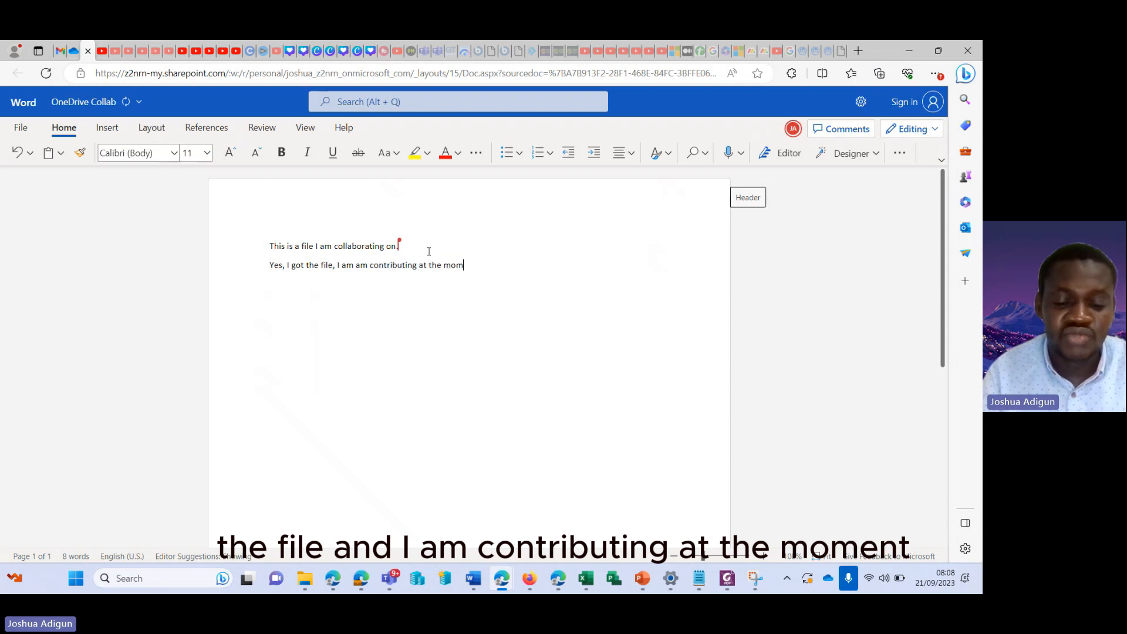
pyautogui.write('ent.')
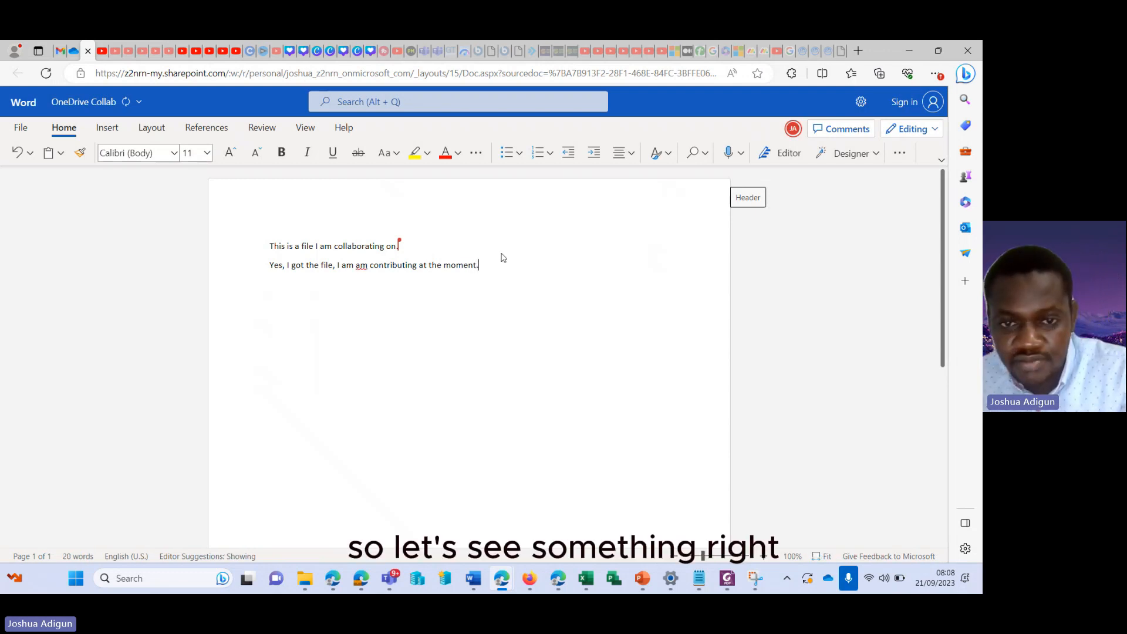
pyautogui.moveTo(393, 242)
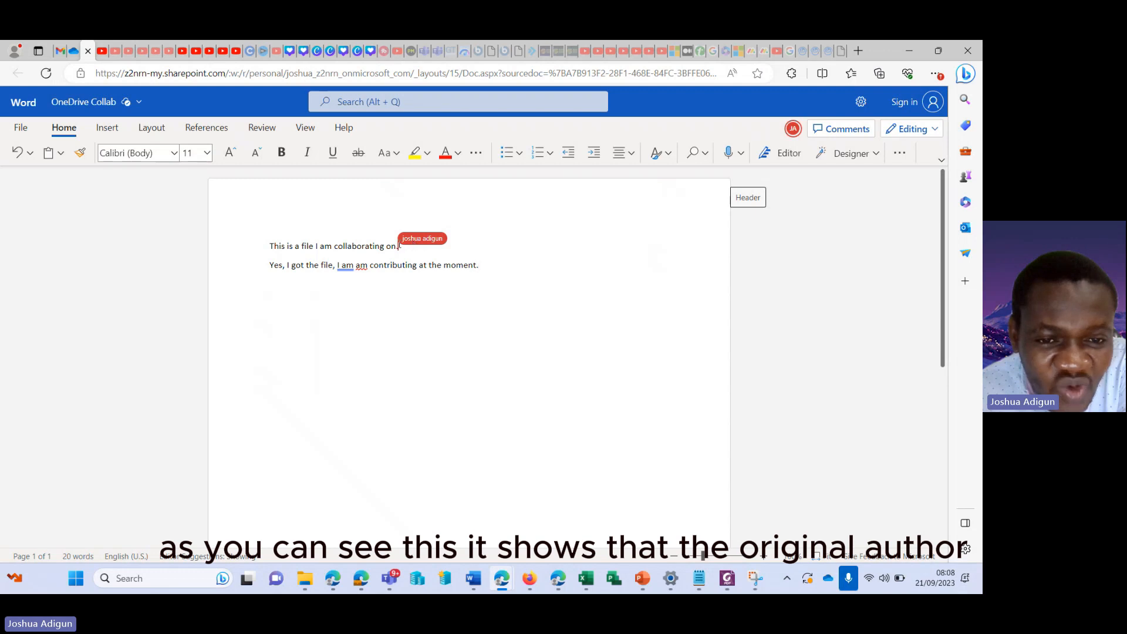
pyautogui.click(361, 265)
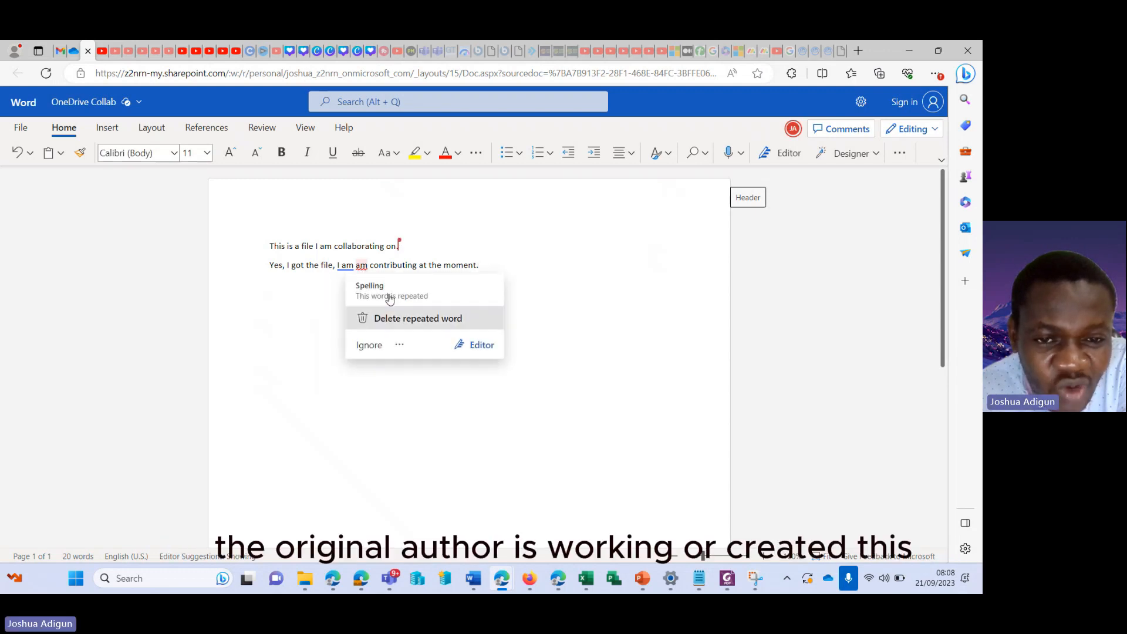
pyautogui.click(410, 318)
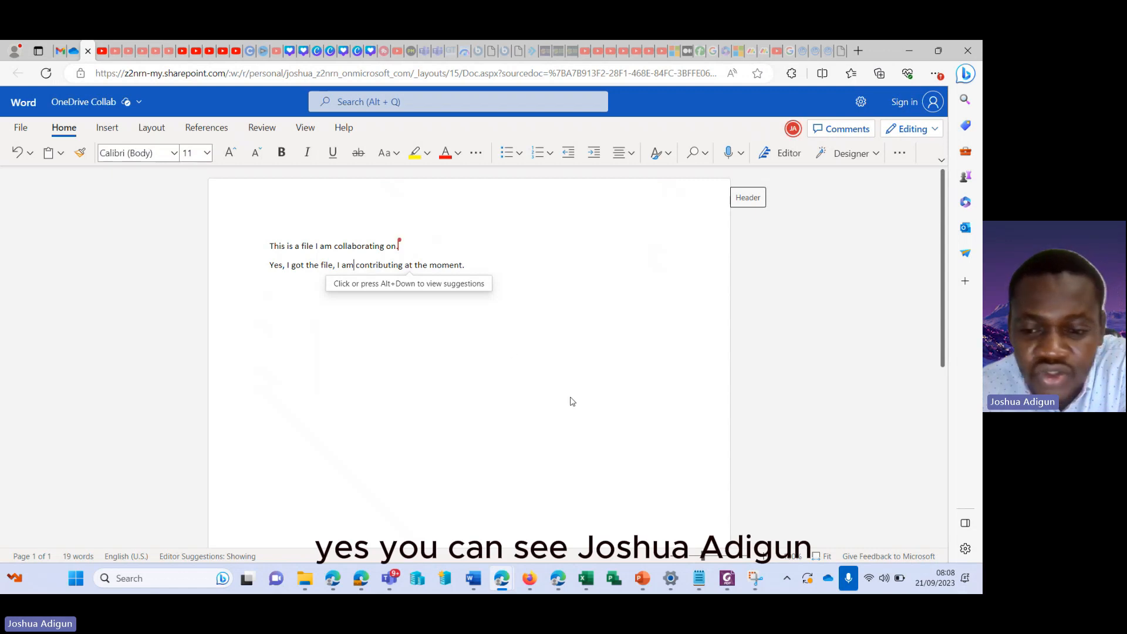
# Return to the owner's OneDrive Collab showing the guest's reply, then bring the Teams meeting forward
pyautogui.moveTo(563, 585)
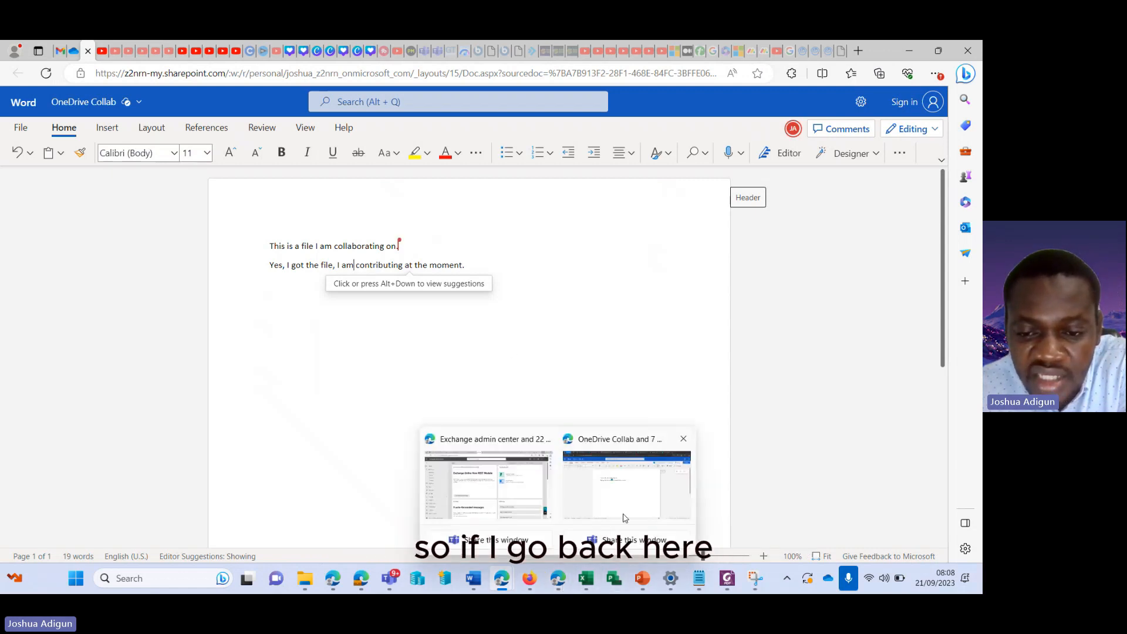
pyautogui.click(626, 484)
pyautogui.moveTo(379, 265)
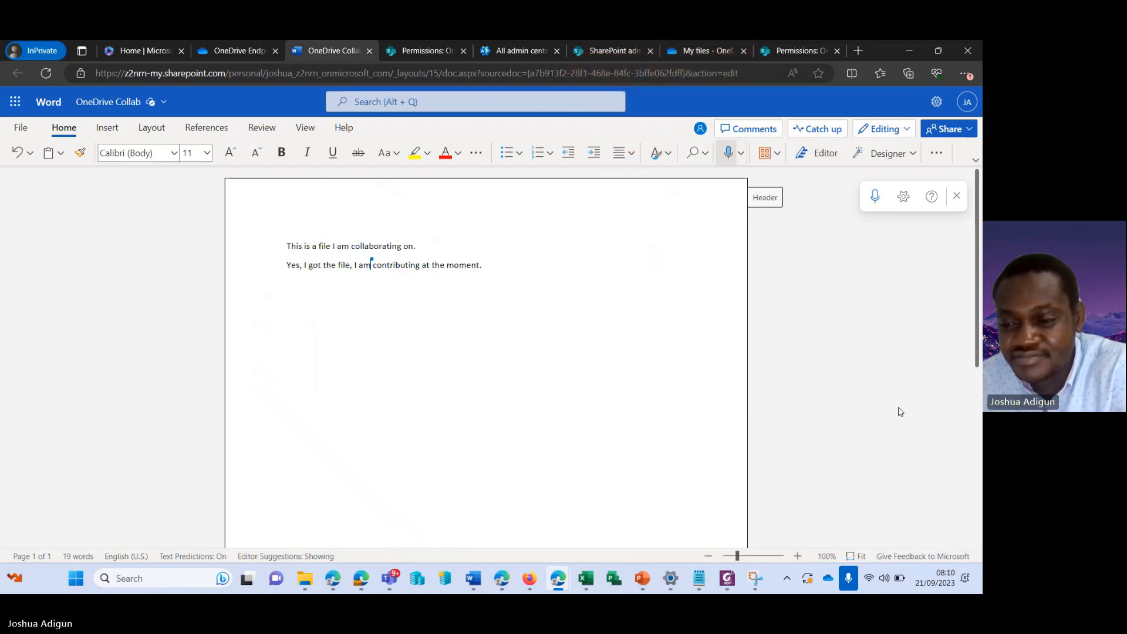
pyautogui.click(876, 449)
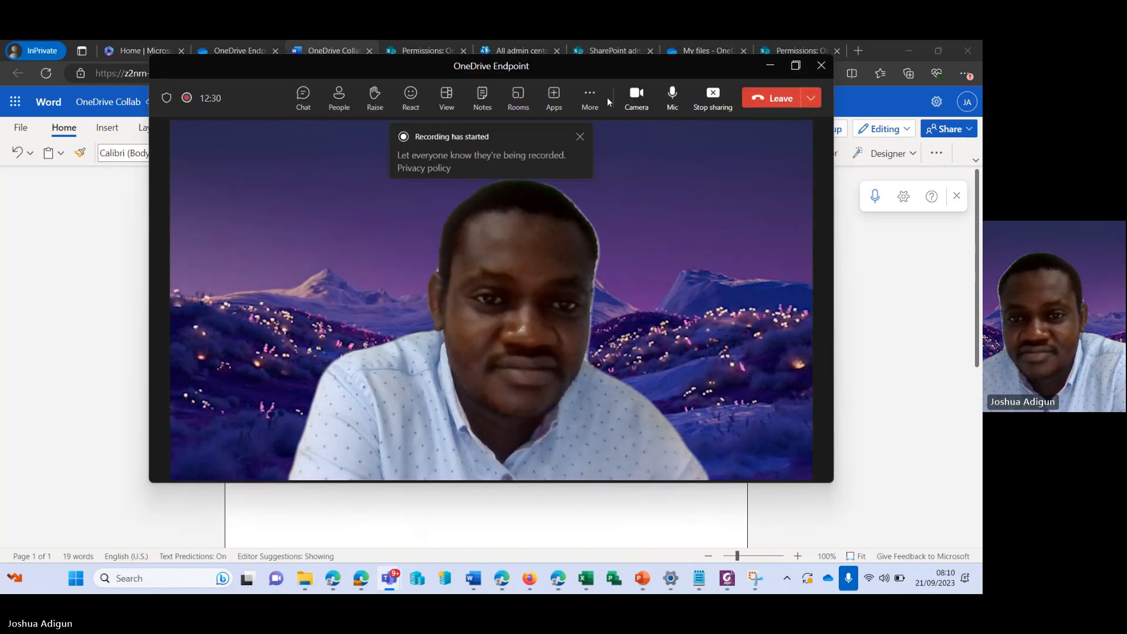